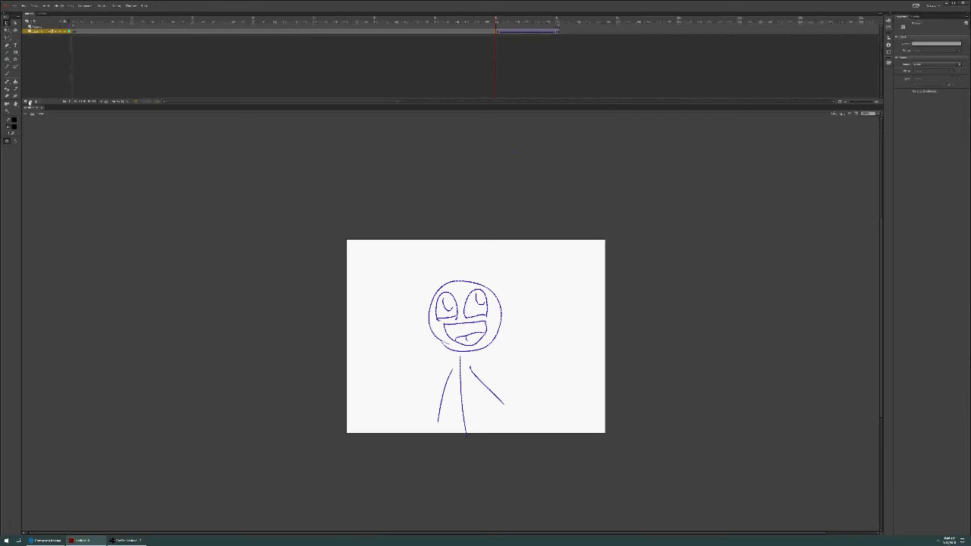
Add a new layer beneath the drawing layer and name it "body".
{"action": "left_click", "coordinate": [27, 102]}
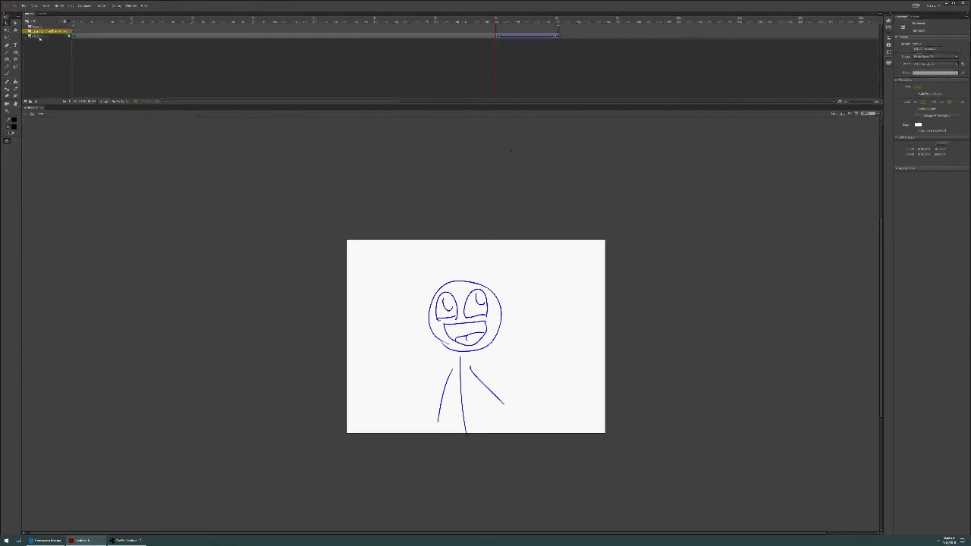
{"action": "left_click", "coordinate": [40, 31]}
{"action": "left_click", "coordinate": [42, 40]}
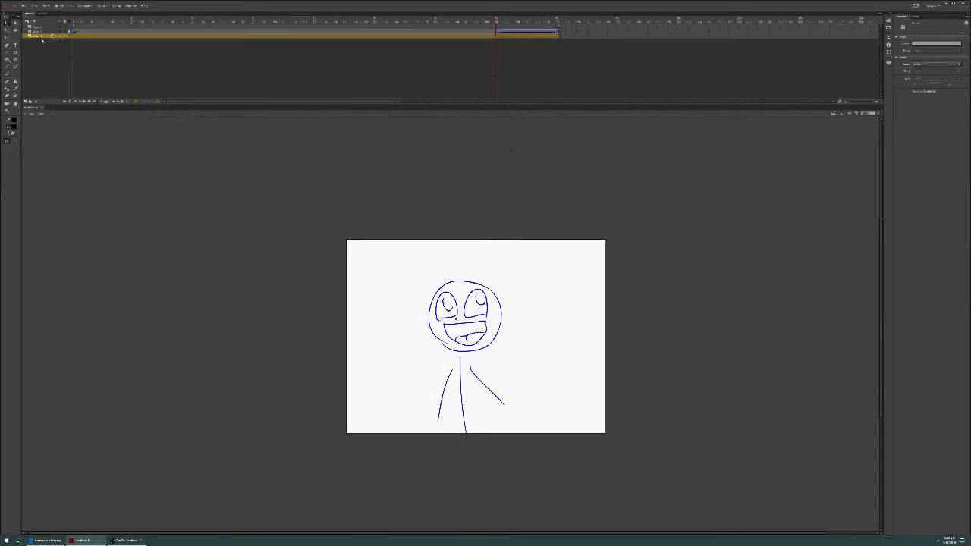
{"action": "double_click", "coordinate": [41, 36]}
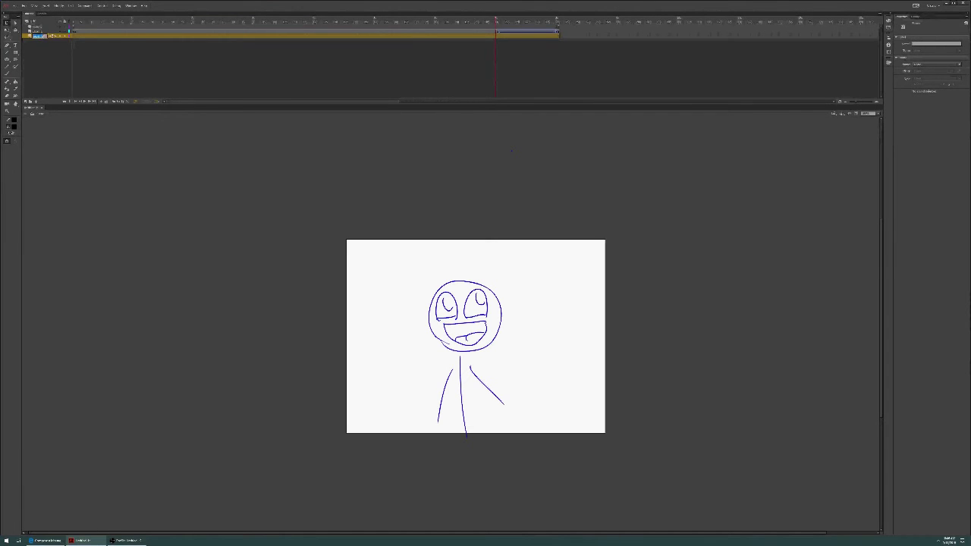
{"action": "type", "text": "body"}
{"action": "left_click", "coordinate": [43, 37]}
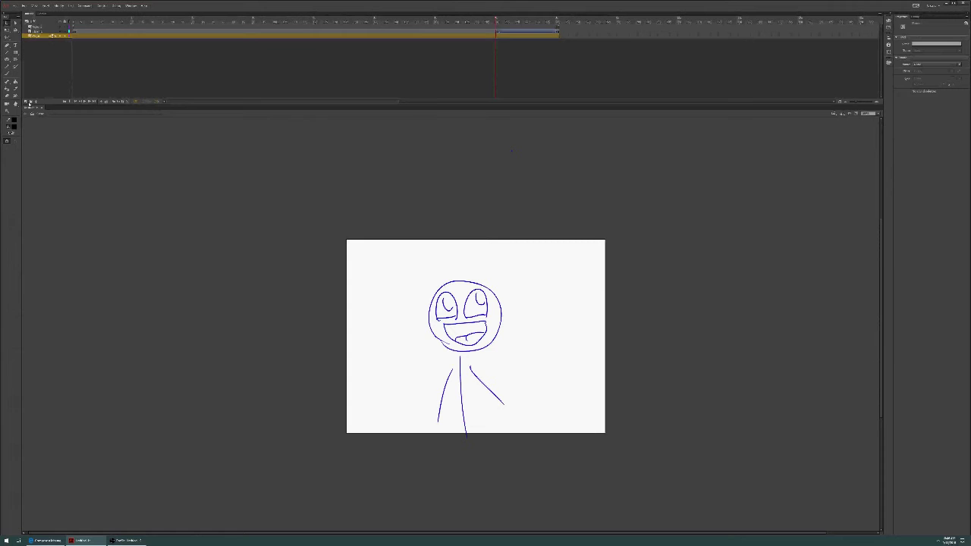
Add and name a second new layer, placing it directly below the first renamed layer.
{"action": "left_click", "coordinate": [29, 103]}
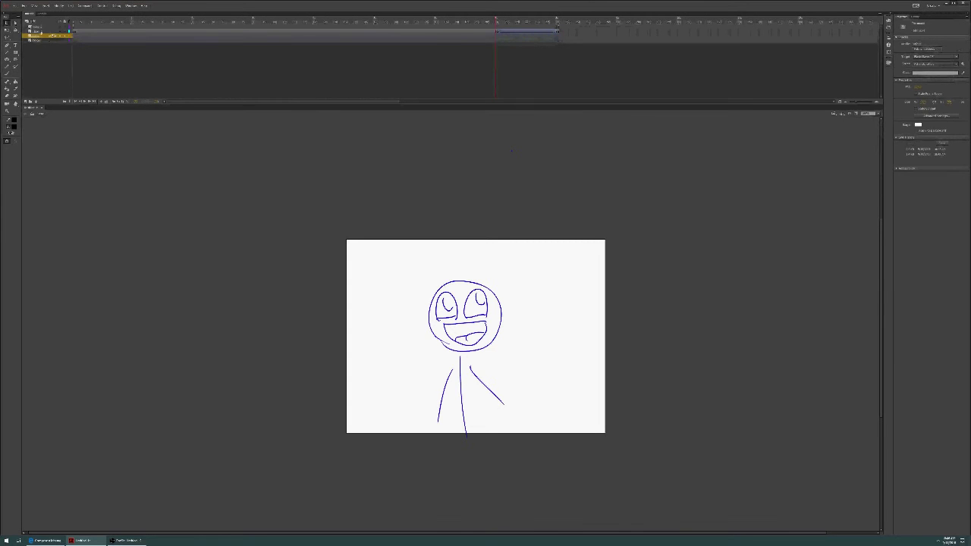
{"action": "left_click", "coordinate": [44, 36]}
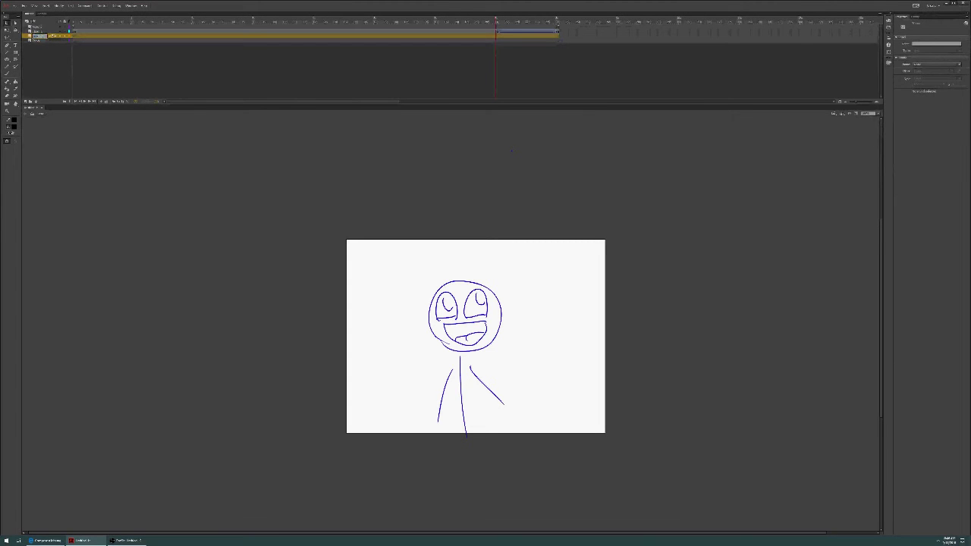
{"action": "key", "text": "Return"}
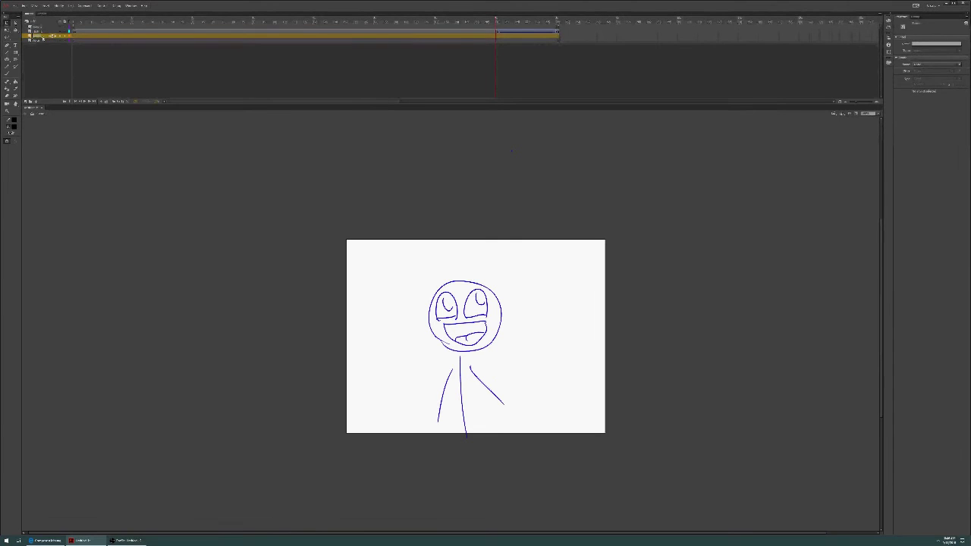
{"action": "left_click_drag", "start_coordinate": [46, 47], "coordinate": [47, 45]}
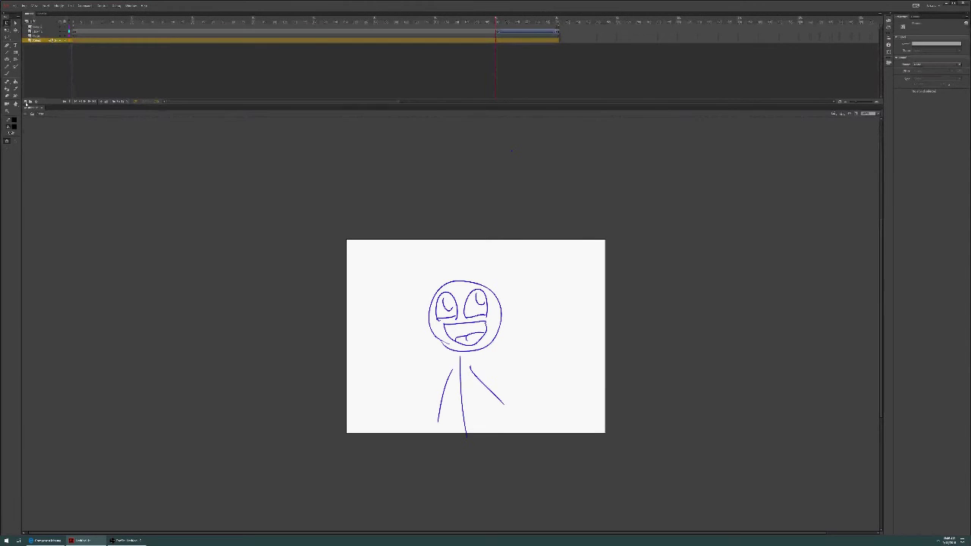
Add and name a third new layer, placing it at the end of the layer stack.
{"action": "left_click", "coordinate": [25, 103]}
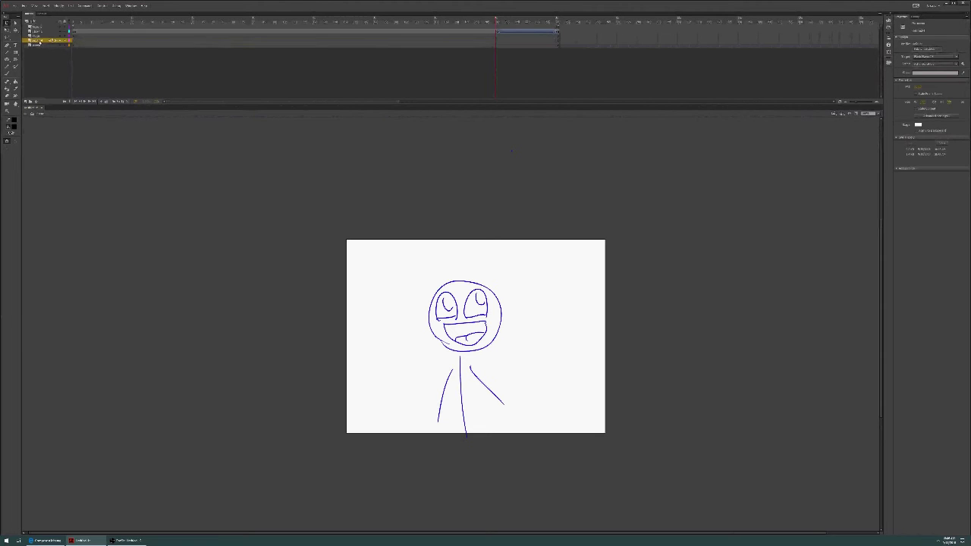
{"action": "double_click", "coordinate": [39, 41]}
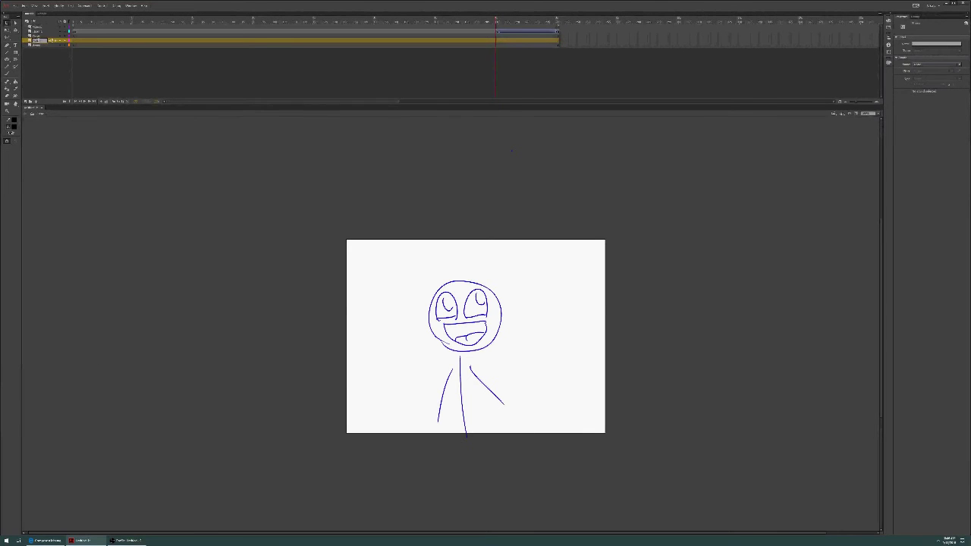
{"action": "left_click", "coordinate": [38, 43]}
{"action": "left_click_drag", "start_coordinate": [38, 43], "coordinate": [43, 50]}
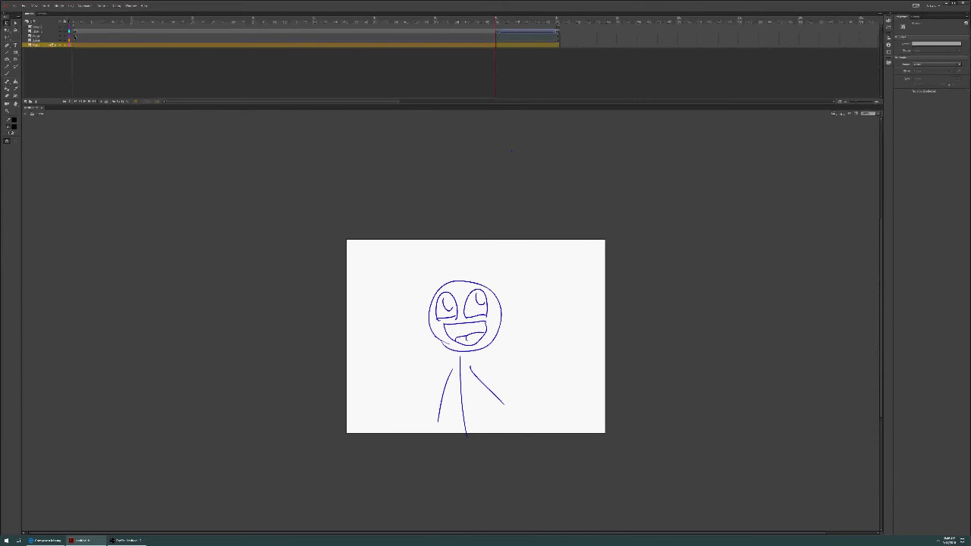
Insert blank keyframes at frame 2 on the newly added layers beneath the drawing layer.
{"action": "left_click", "coordinate": [75, 36]}
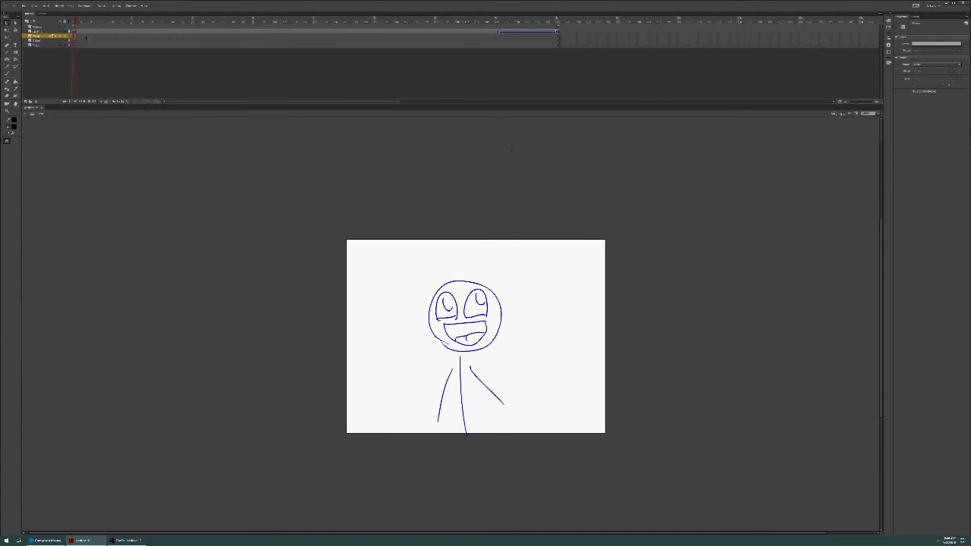
{"action": "right_click", "coordinate": [76, 37]}
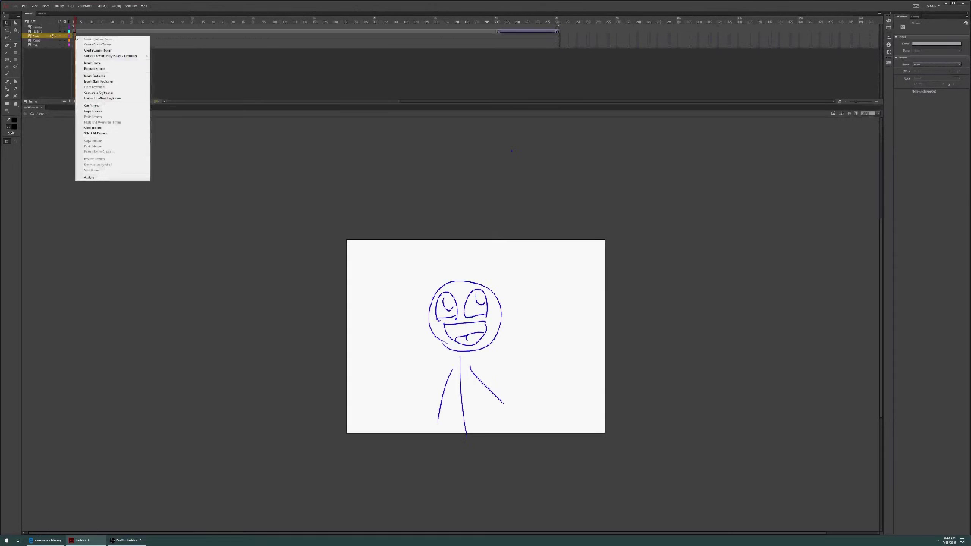
{"action": "left_click", "coordinate": [118, 82]}
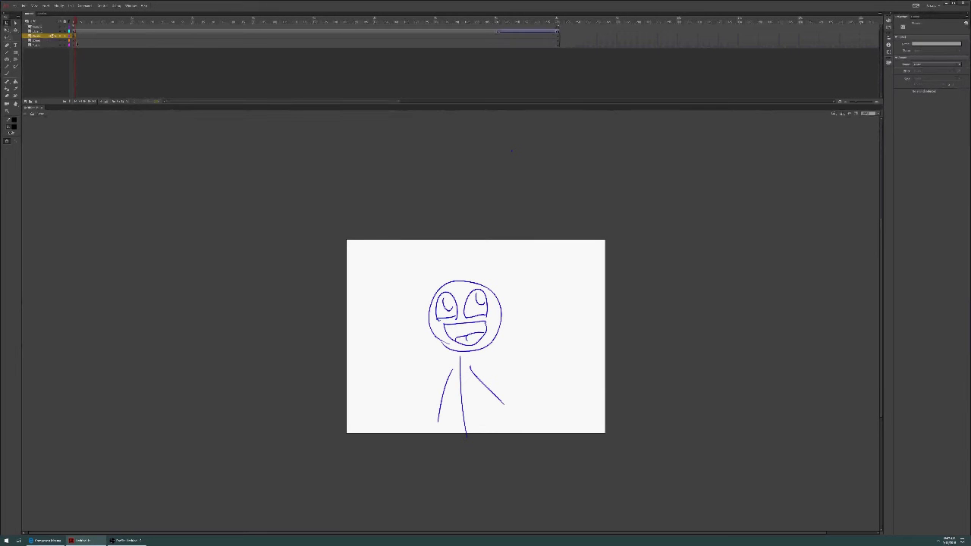
{"action": "right_click", "coordinate": [77, 45]}
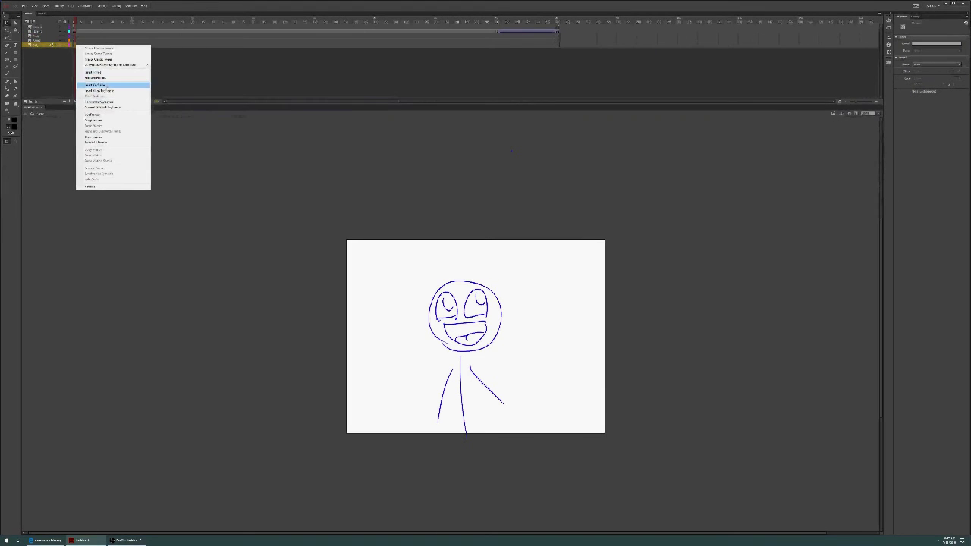
{"action": "left_click", "coordinate": [109, 91]}
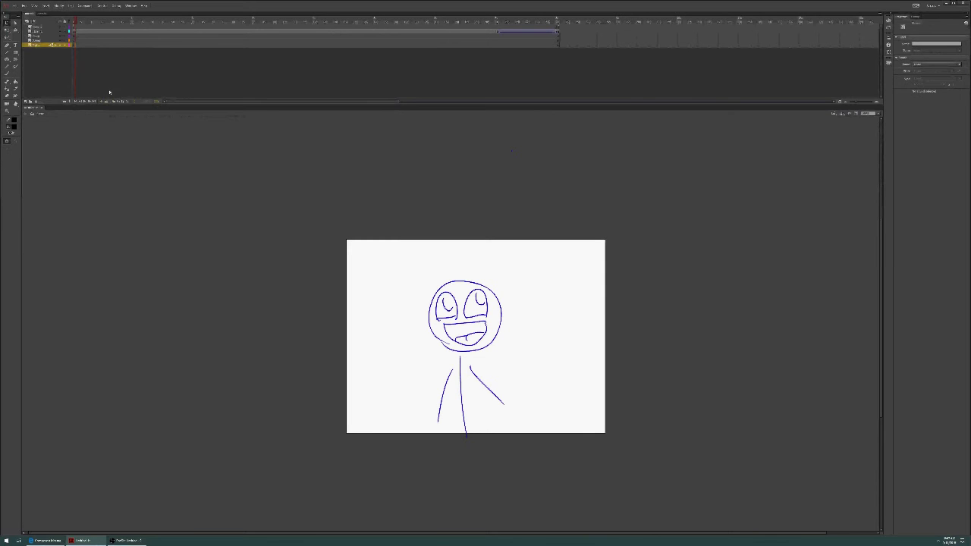
{"action": "left_click", "coordinate": [78, 40]}
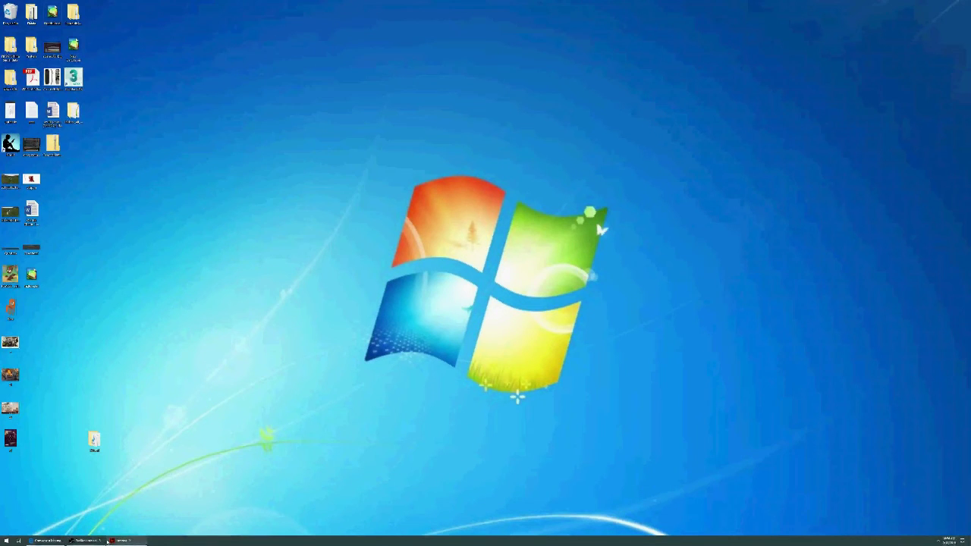
Open the desktop folder containing the sound files, view it over the Animate project, and close the folder.
{"action": "left_click", "coordinate": [87, 541]}
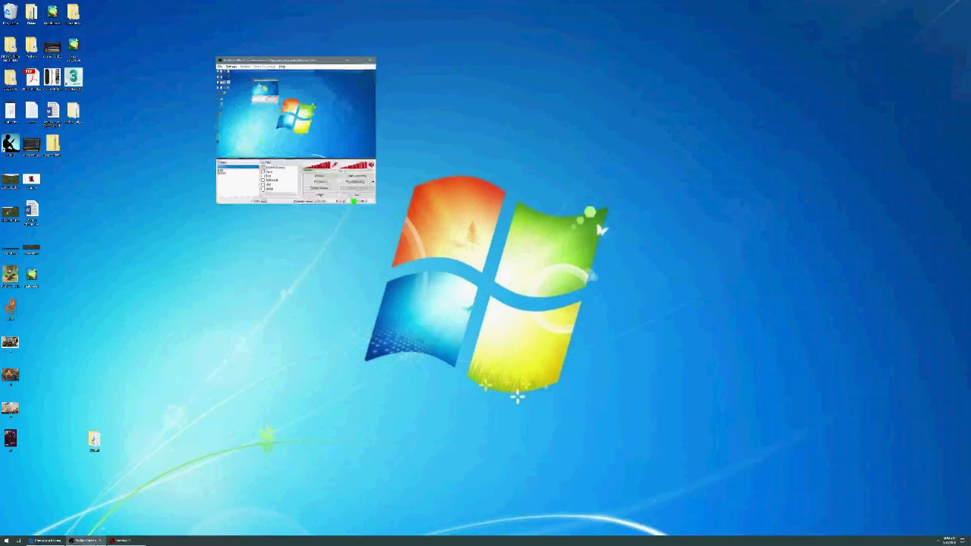
{"action": "left_click", "coordinate": [112, 541]}
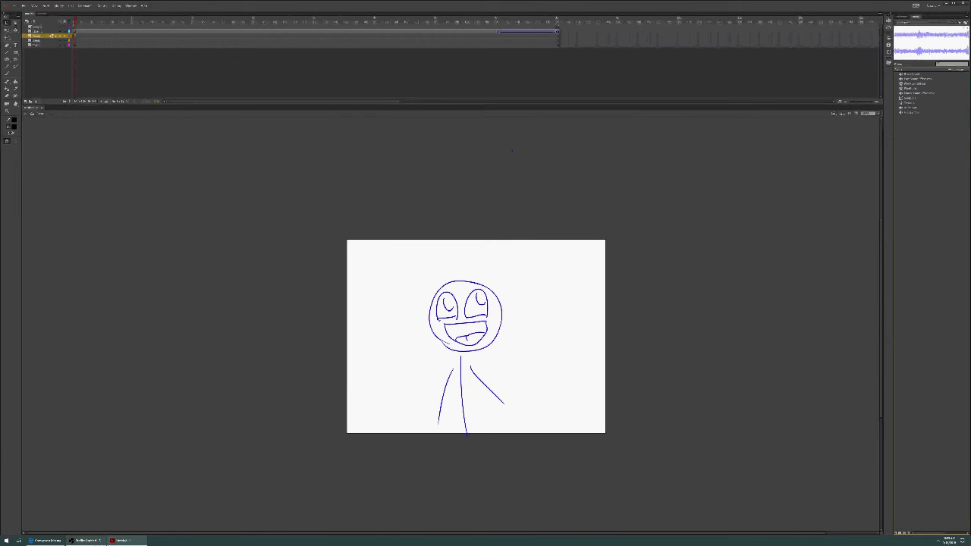
{"action": "mouse_move", "coordinate": [50, 541]}
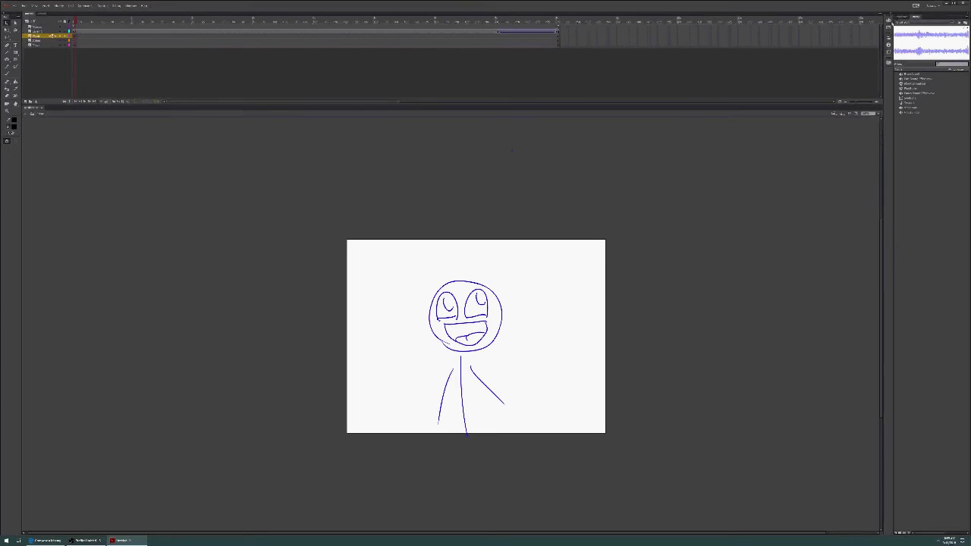
{"action": "left_click", "coordinate": [933, 5]}
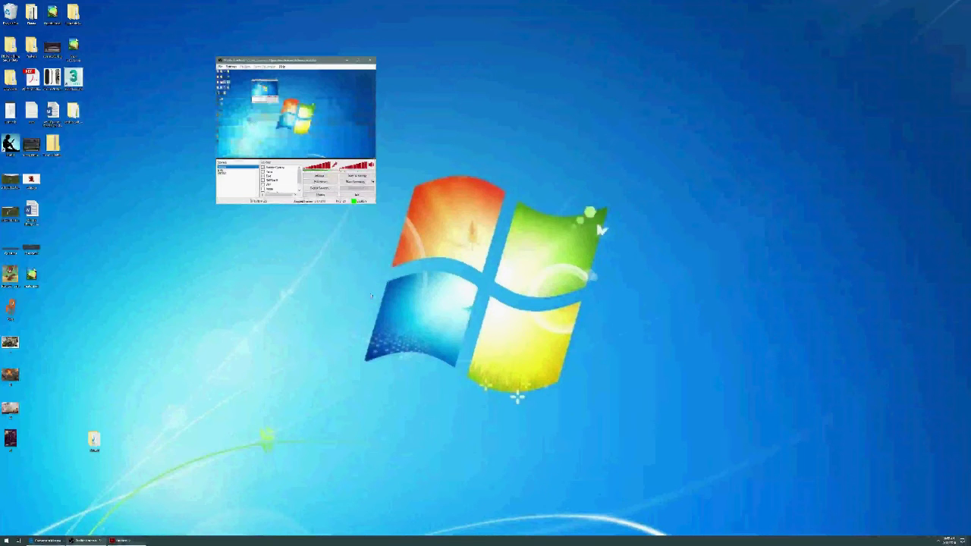
{"action": "double_click", "coordinate": [94, 440]}
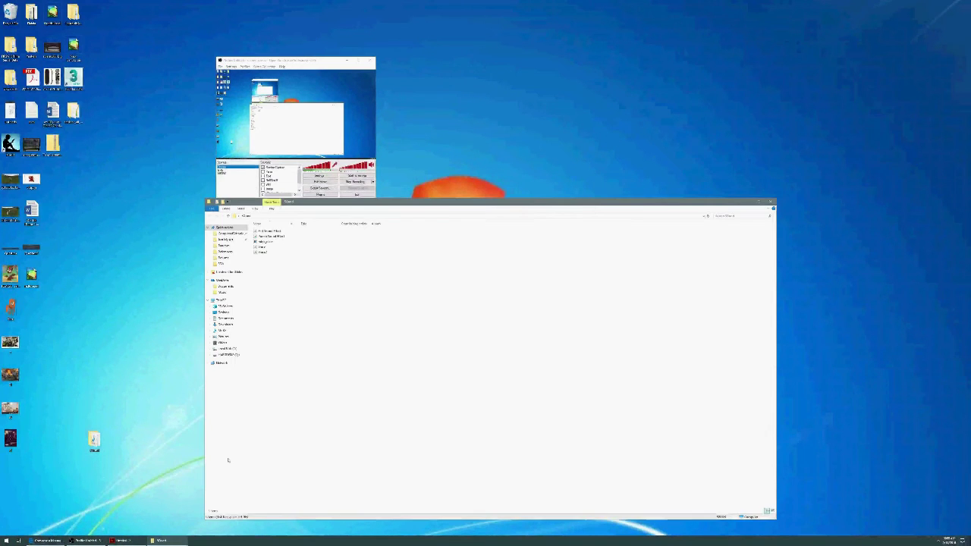
{"action": "left_click", "coordinate": [121, 540]}
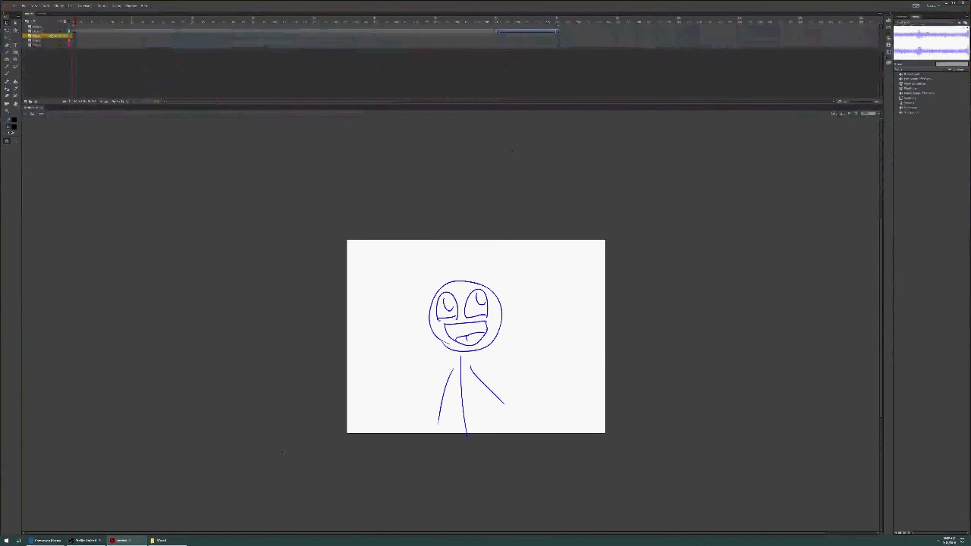
{"action": "left_click", "coordinate": [186, 539]}
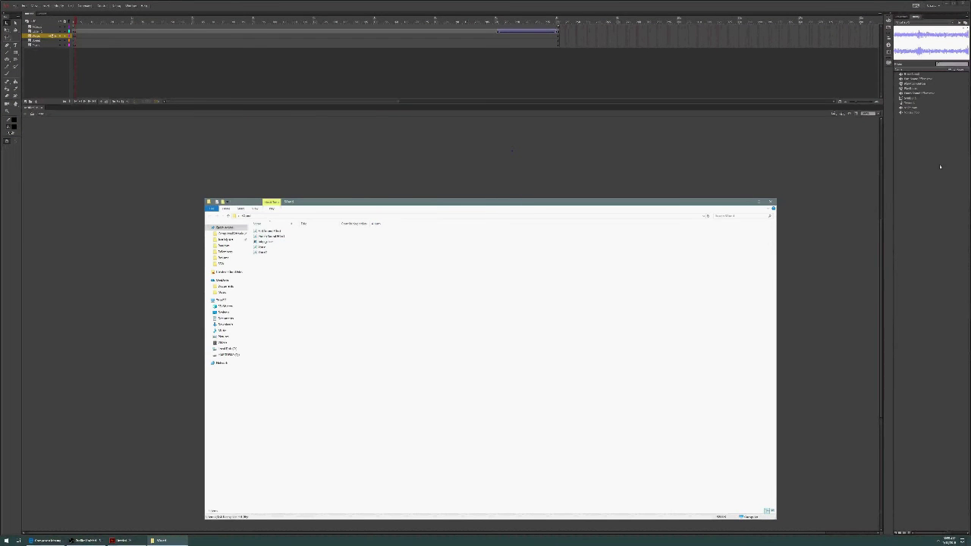
{"action": "left_click", "coordinate": [770, 201]}
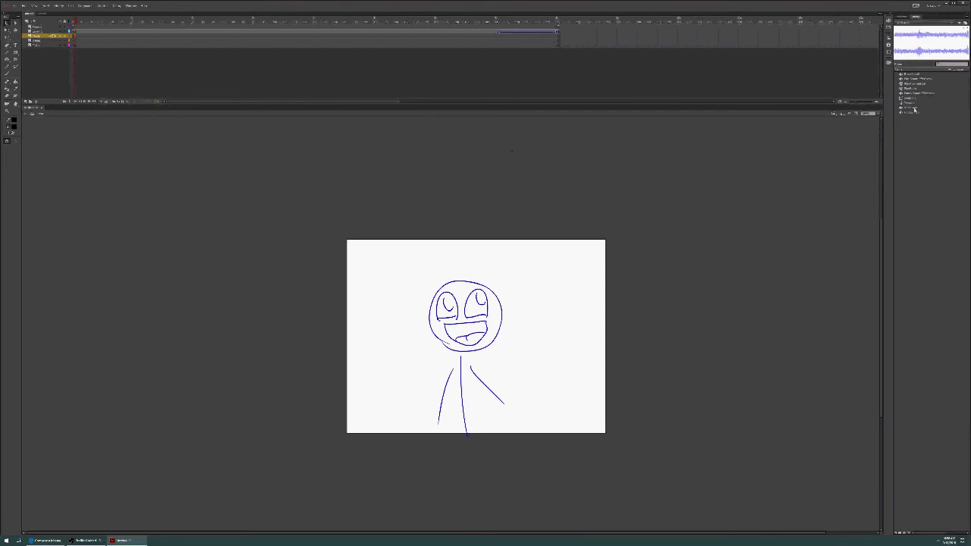
Place the second-to-last library sound at frame 2 of the uppermost new layer and test the movie.
{"action": "left_click", "coordinate": [914, 108]}
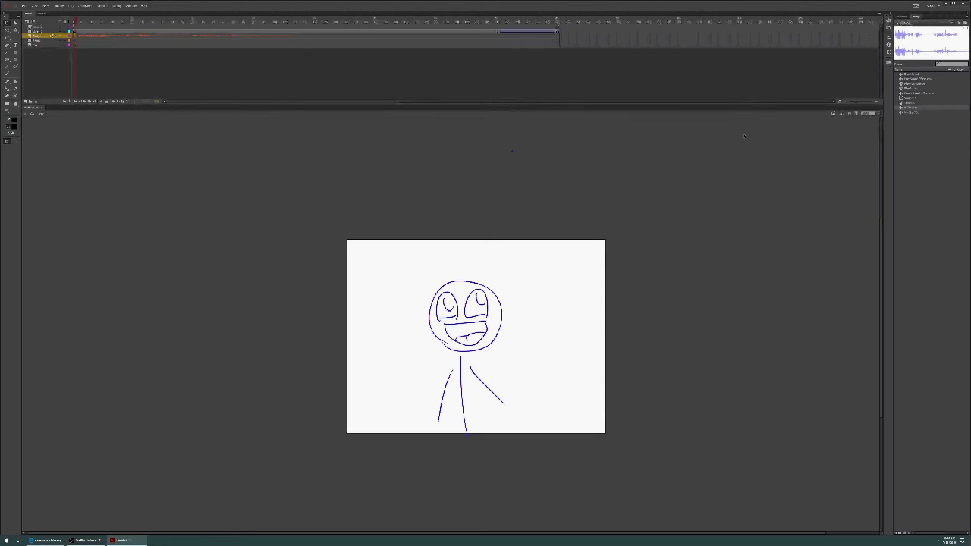
{"action": "key", "text": "ctrl+Return"}
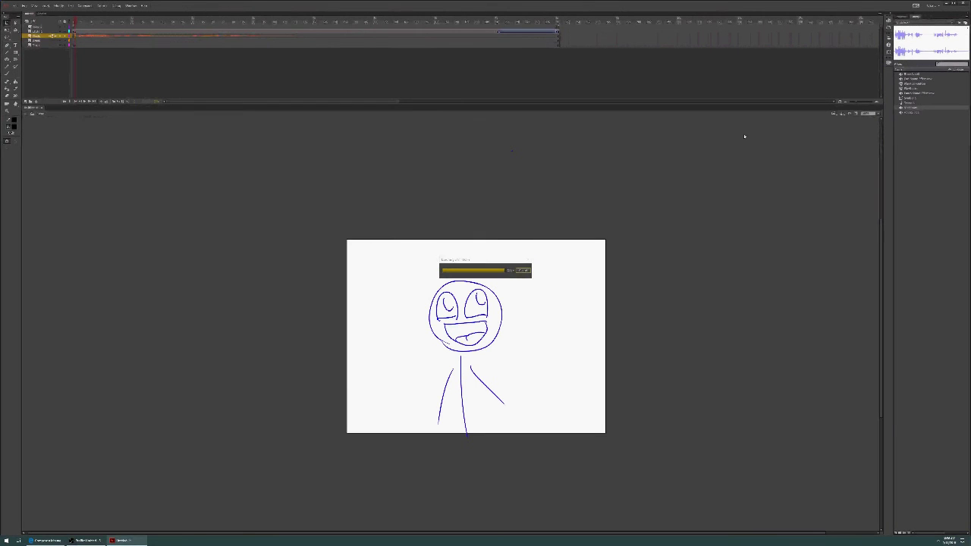
{"action": "left_click", "coordinate": [285, 284]}
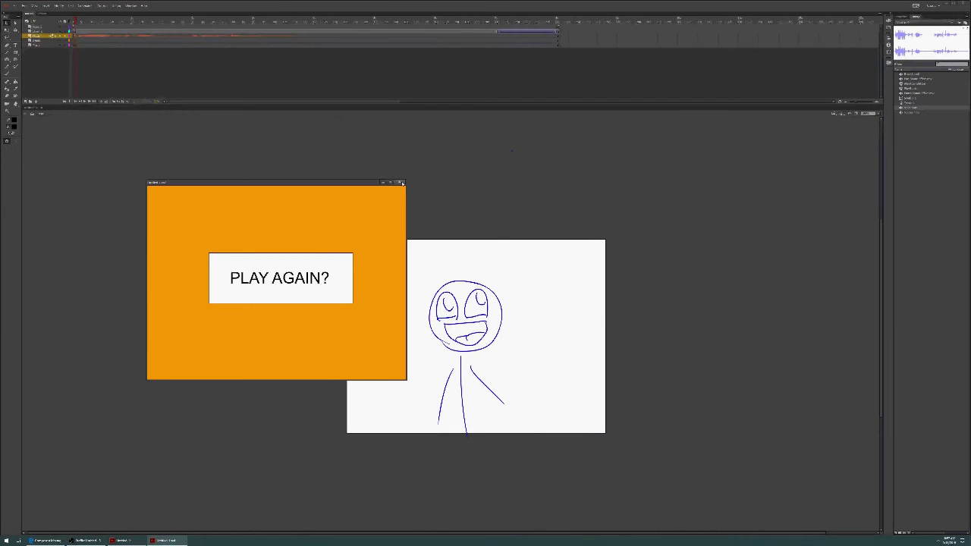
{"action": "left_click", "coordinate": [401, 184]}
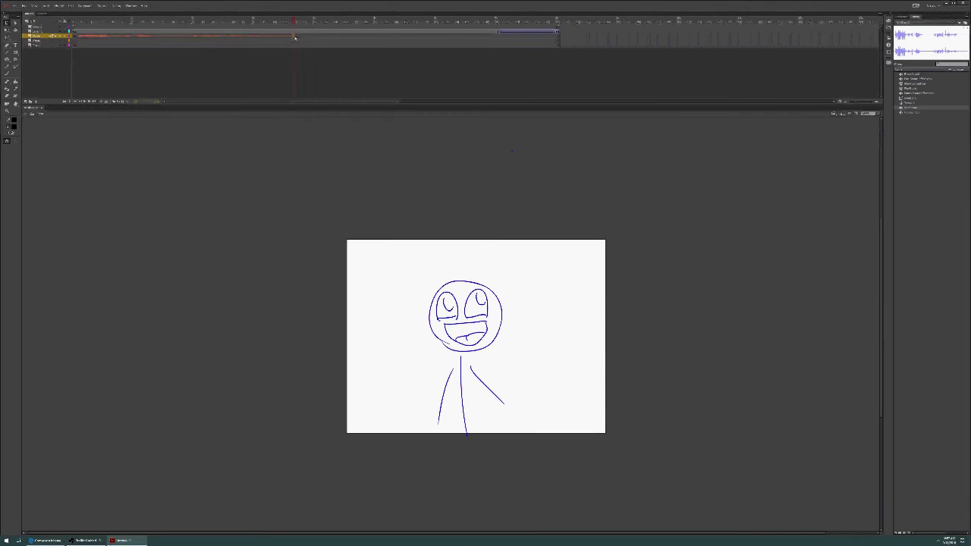
Insert a blank keyframe where the first sound ends on the same layer and place the last library sound there.
{"action": "right_click", "coordinate": [295, 38]}
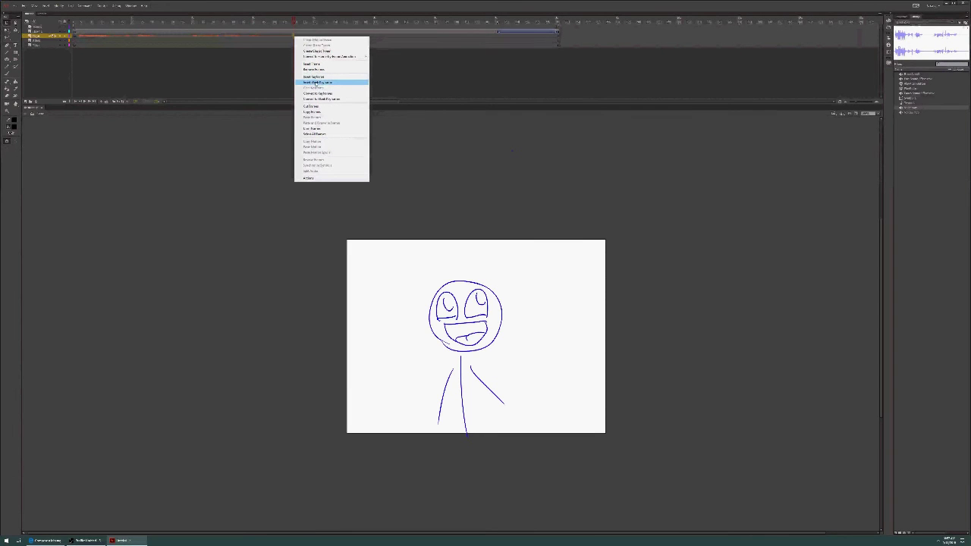
{"action": "left_click", "coordinate": [316, 82]}
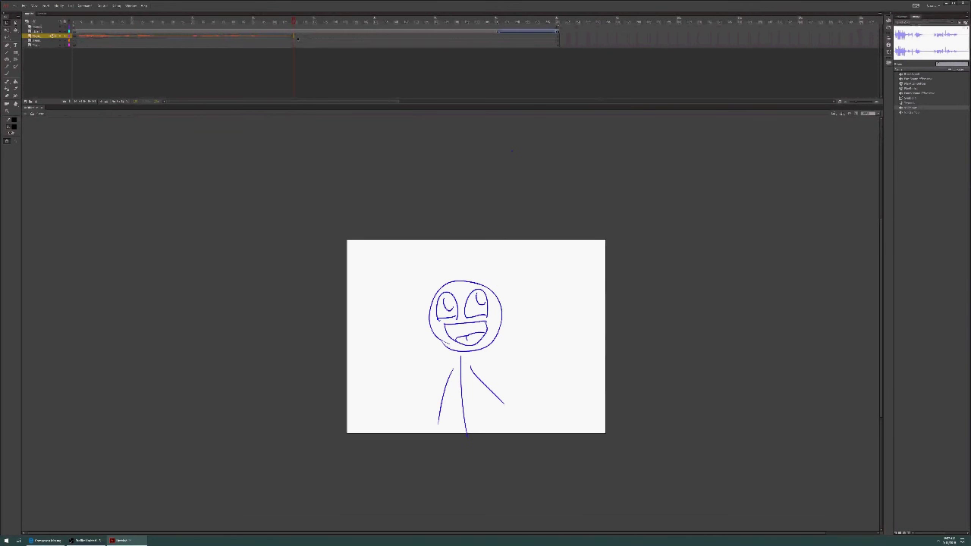
{"action": "left_click", "coordinate": [913, 113]}
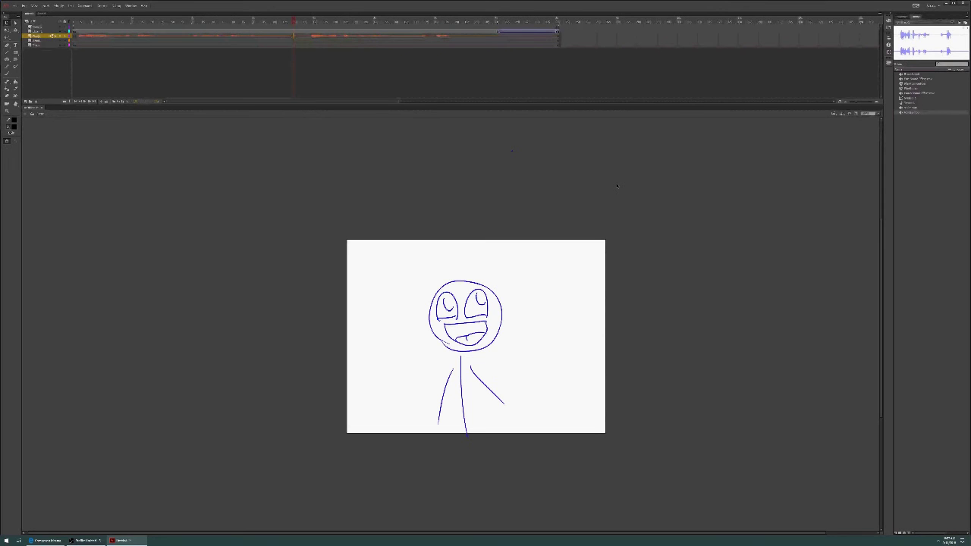
Test the movie from its PLAY screen to check both sounds in sequence, and close the preview.
{"action": "key", "text": "ctrl+Return"}
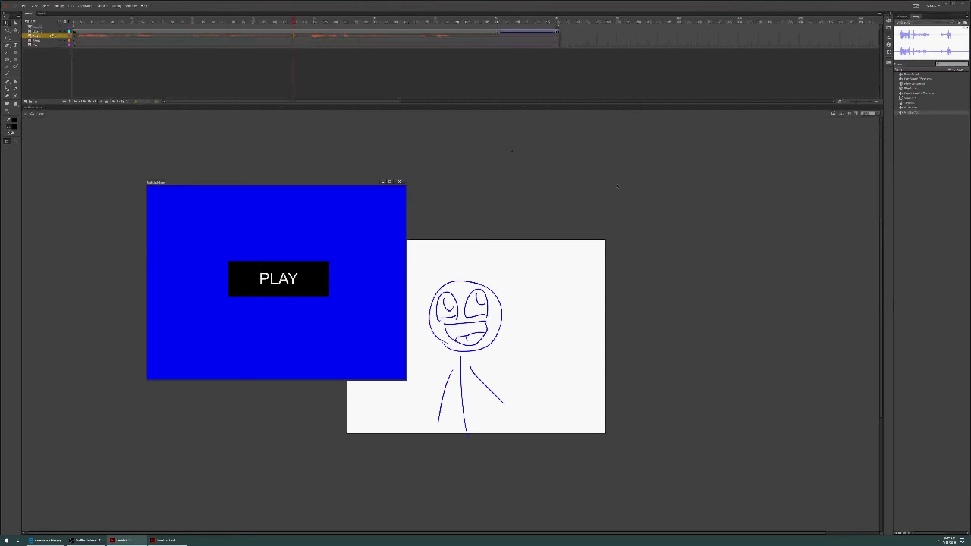
{"action": "left_click", "coordinate": [283, 282]}
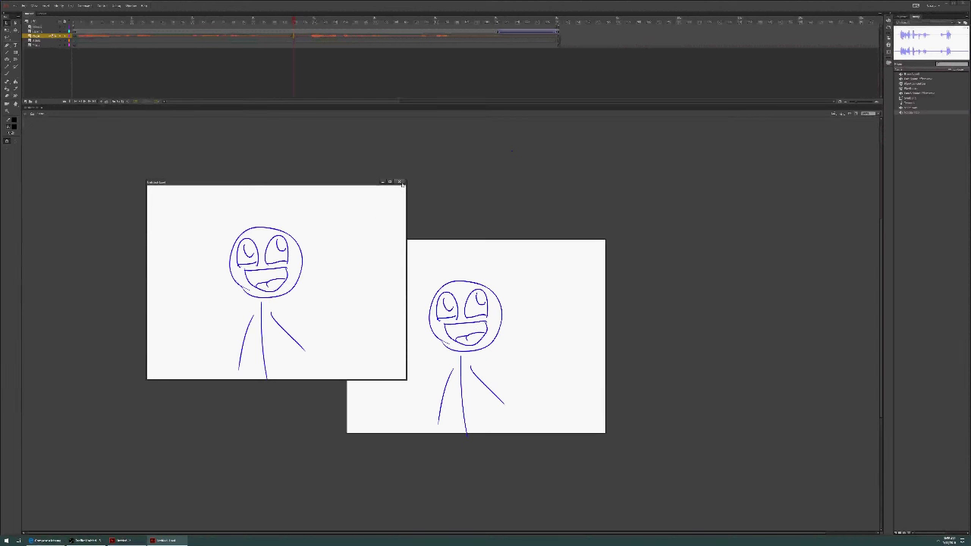
{"action": "left_click", "coordinate": [402, 182]}
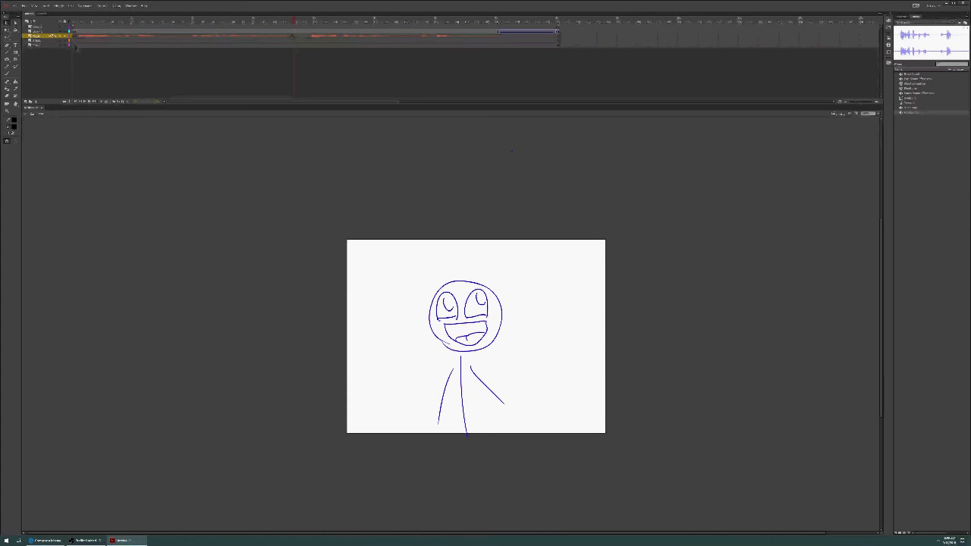
Place the first library sound at frame 2 of the lowest layer and show the properties of its sound frames.
{"action": "left_click", "coordinate": [75, 44]}
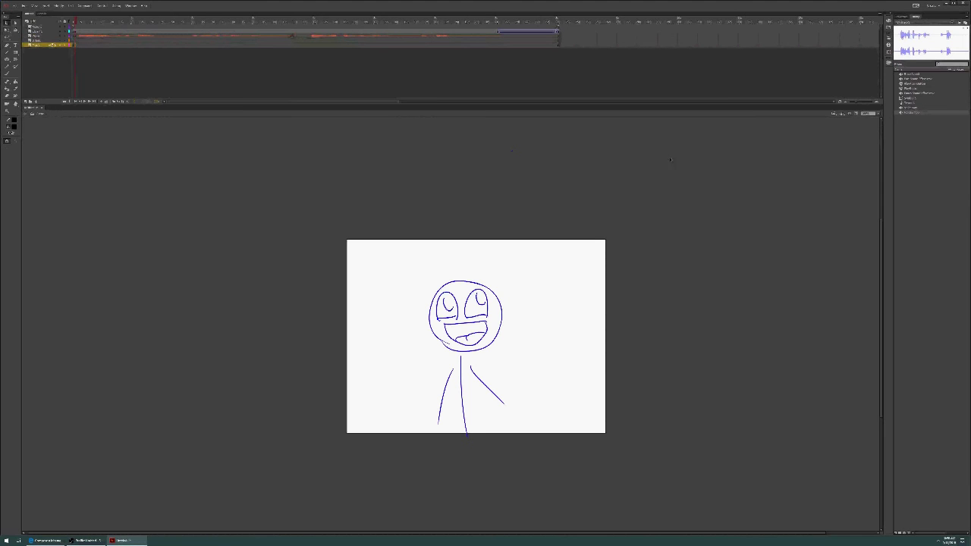
{"action": "left_click", "coordinate": [917, 78]}
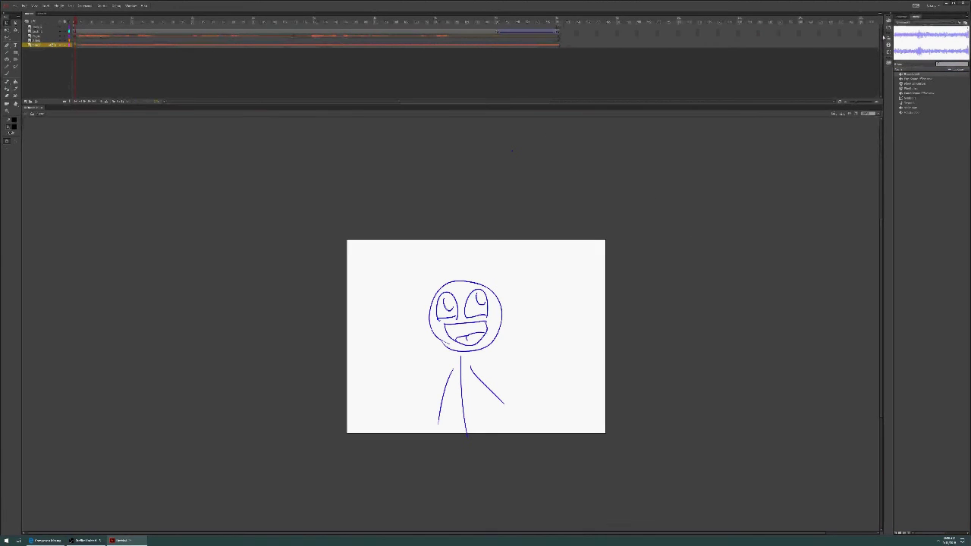
{"action": "left_click", "coordinate": [900, 17]}
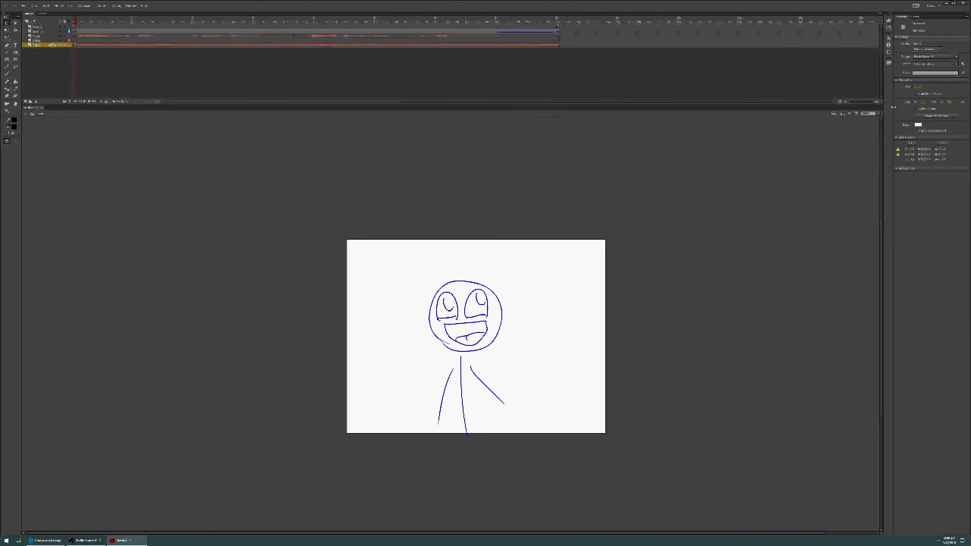
{"action": "left_click", "coordinate": [81, 46]}
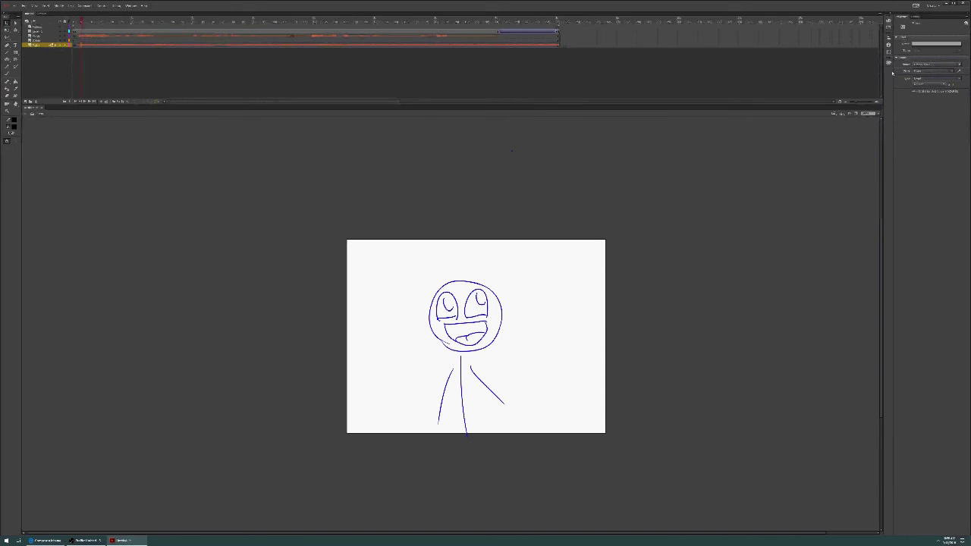
Review the sound's Name, Effect and Sync options without changing them, and set its repetition to Loop.
{"action": "left_click", "coordinate": [932, 68]}
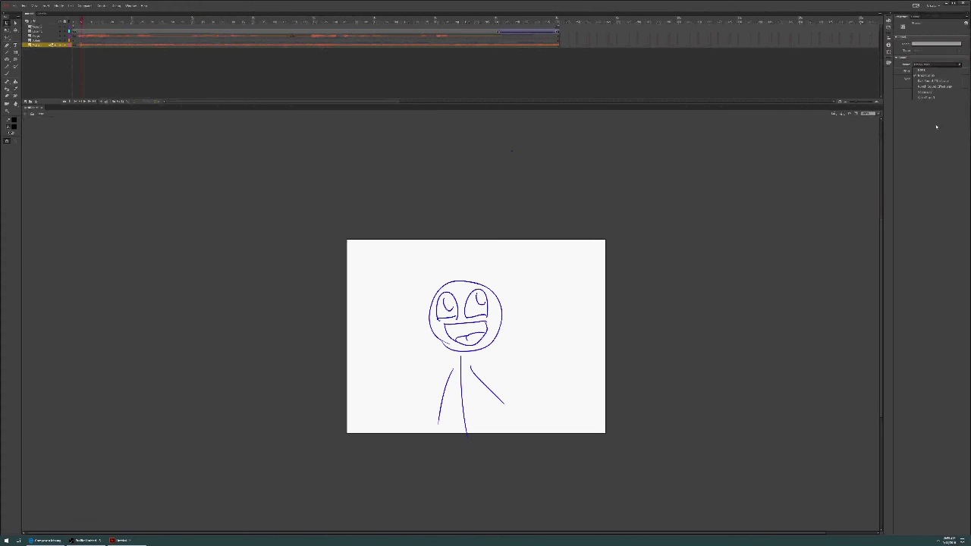
{"action": "left_click", "coordinate": [932, 92]}
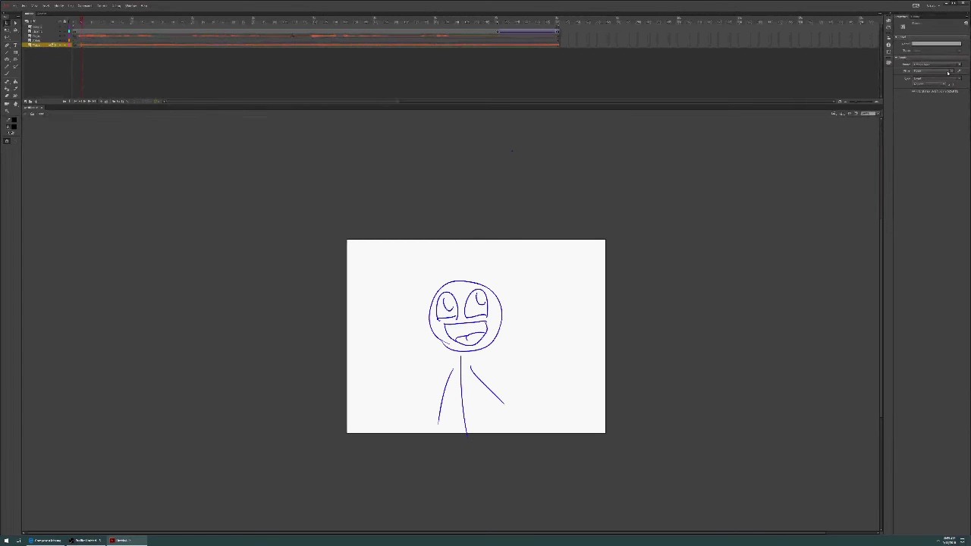
{"action": "left_click", "coordinate": [949, 71]}
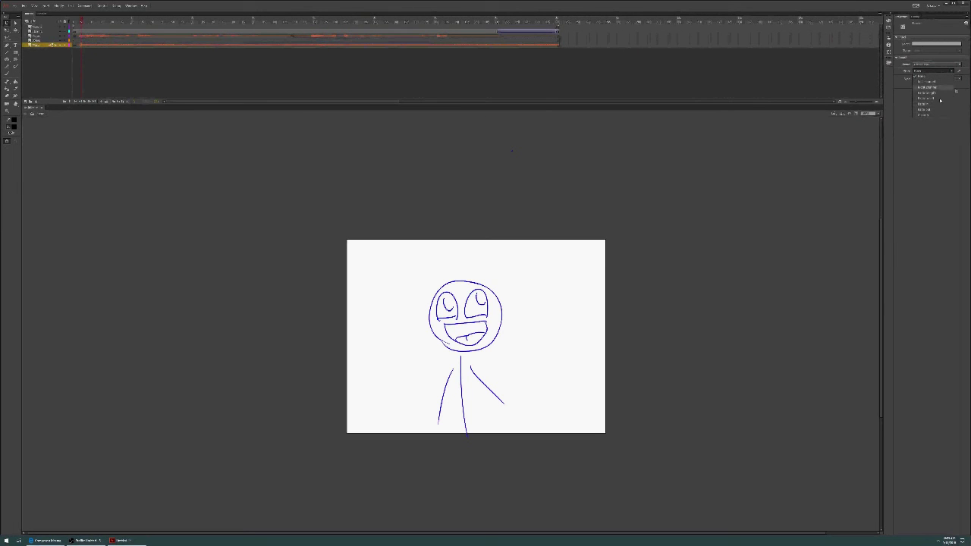
{"action": "left_click", "coordinate": [932, 110]}
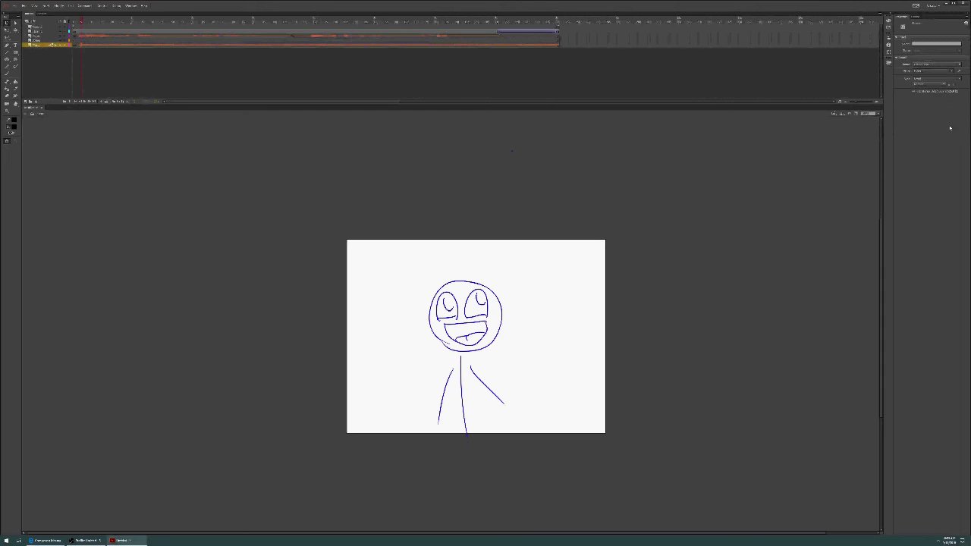
{"action": "left_click", "coordinate": [930, 78]}
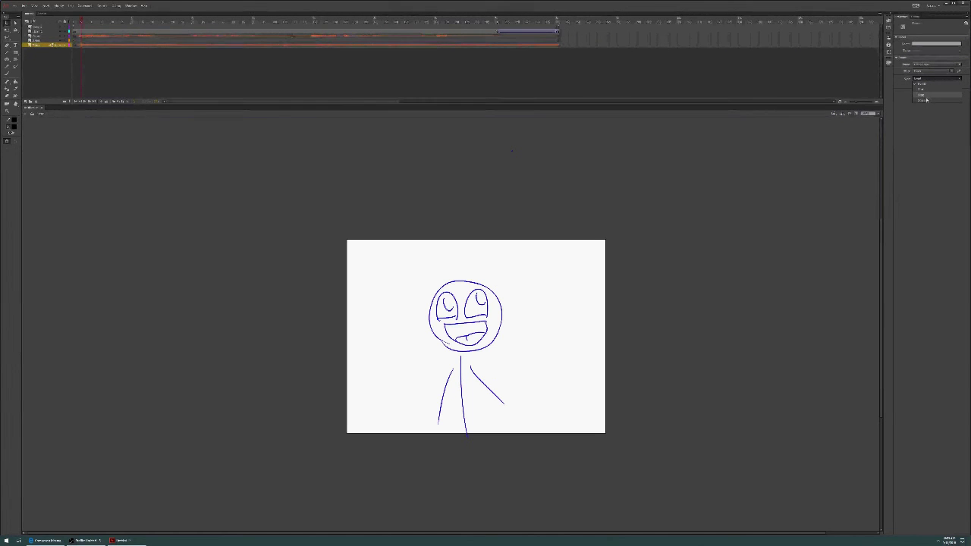
{"action": "left_click", "coordinate": [927, 101]}
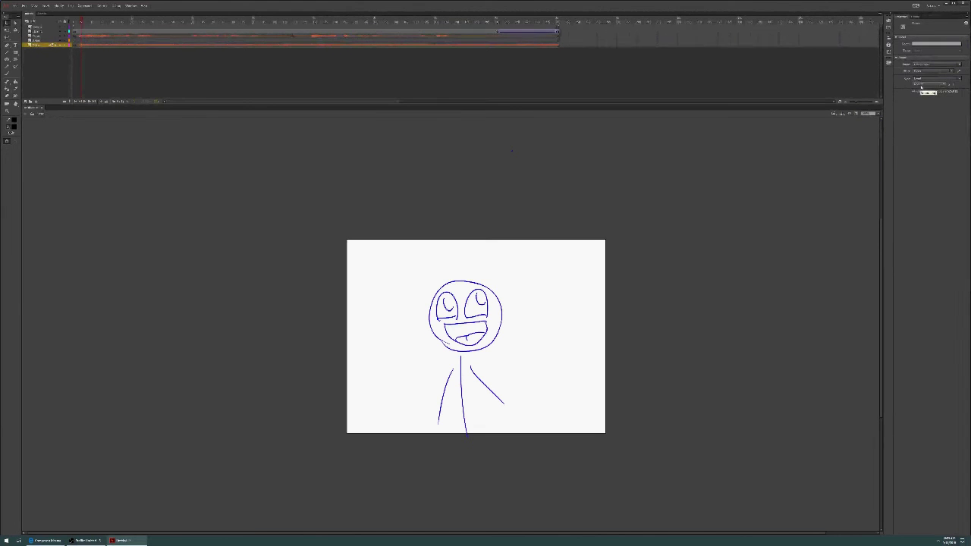
{"action": "left_click", "coordinate": [924, 85]}
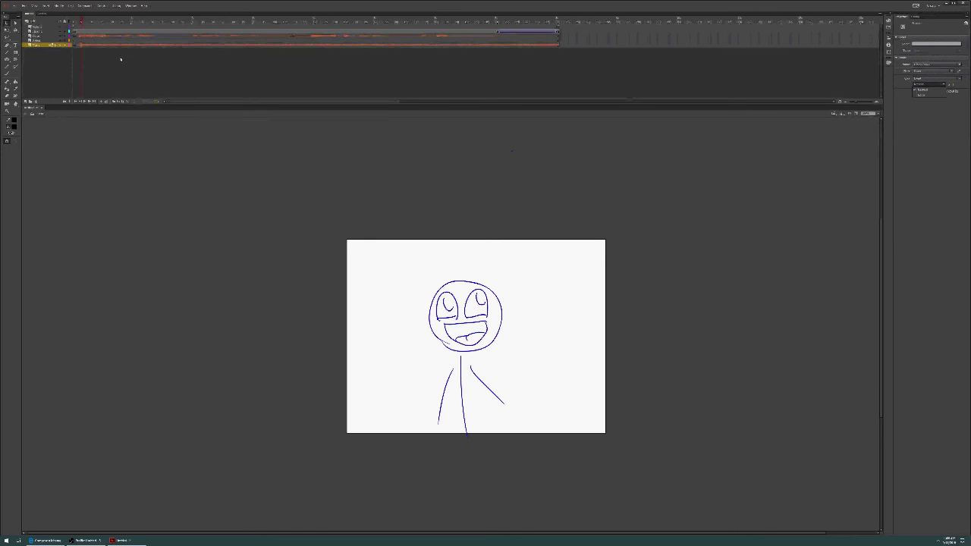
{"action": "left_click", "coordinate": [957, 88]}
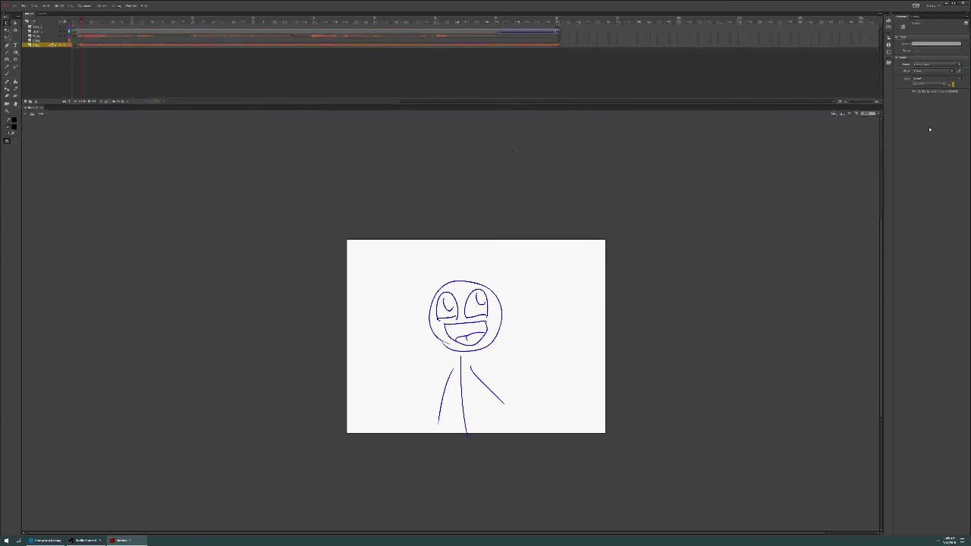
{"action": "left_click", "coordinate": [940, 85]}
{"action": "left_click", "coordinate": [927, 94]}
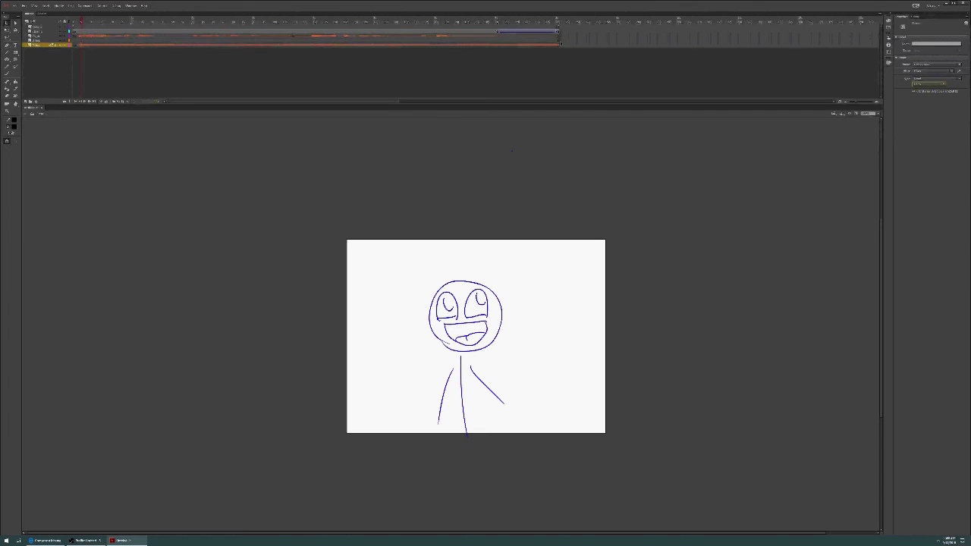
Insert a blank keyframe on the lowest layer at the last frame, where the PLAY AGAIN? screen appears.
{"action": "left_click", "coordinate": [560, 46]}
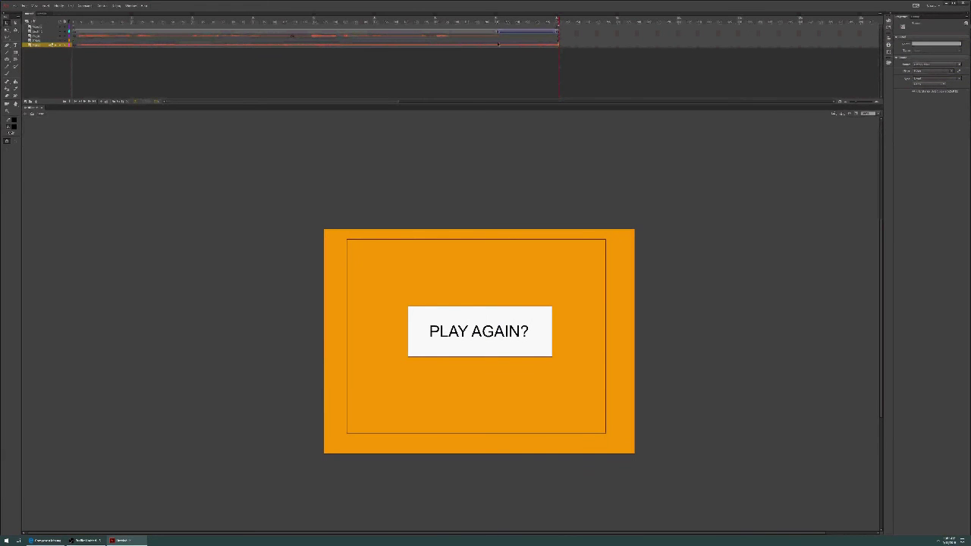
{"action": "right_click", "coordinate": [561, 46]}
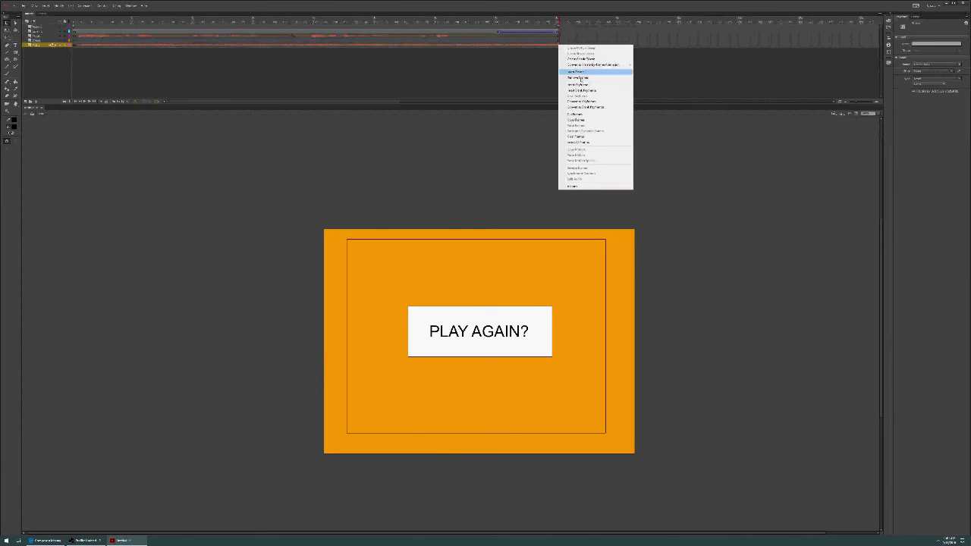
{"action": "left_click", "coordinate": [589, 91]}
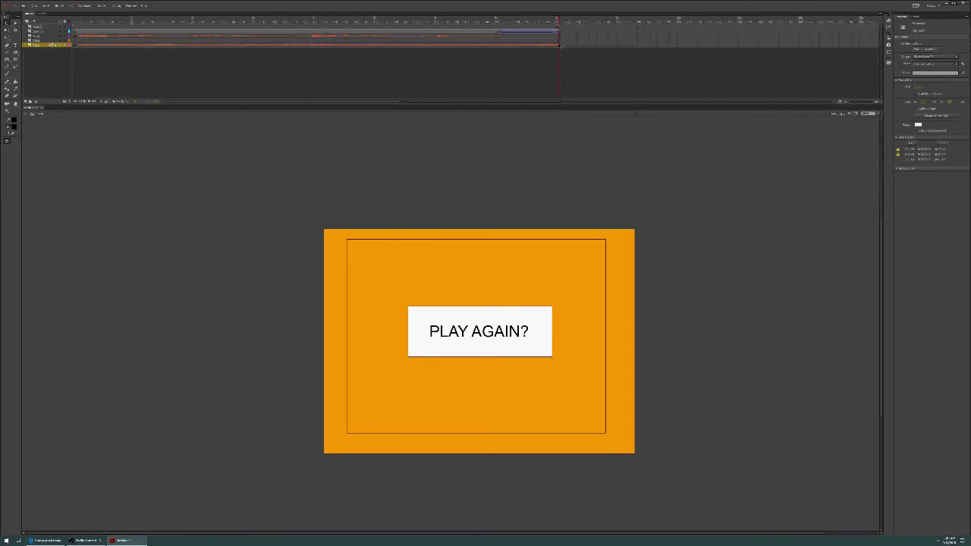
{"action": "right_click", "coordinate": [559, 45]}
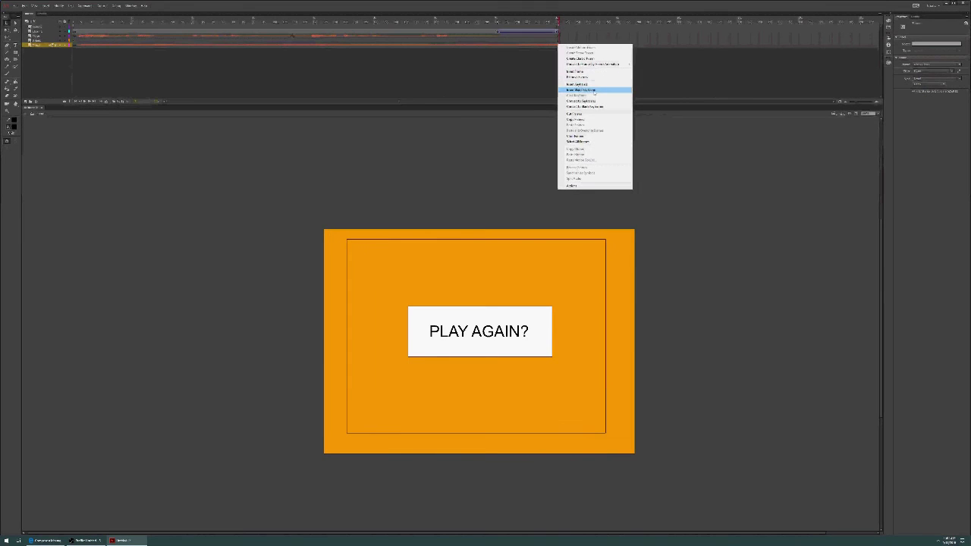
{"action": "left_click", "coordinate": [594, 90]}
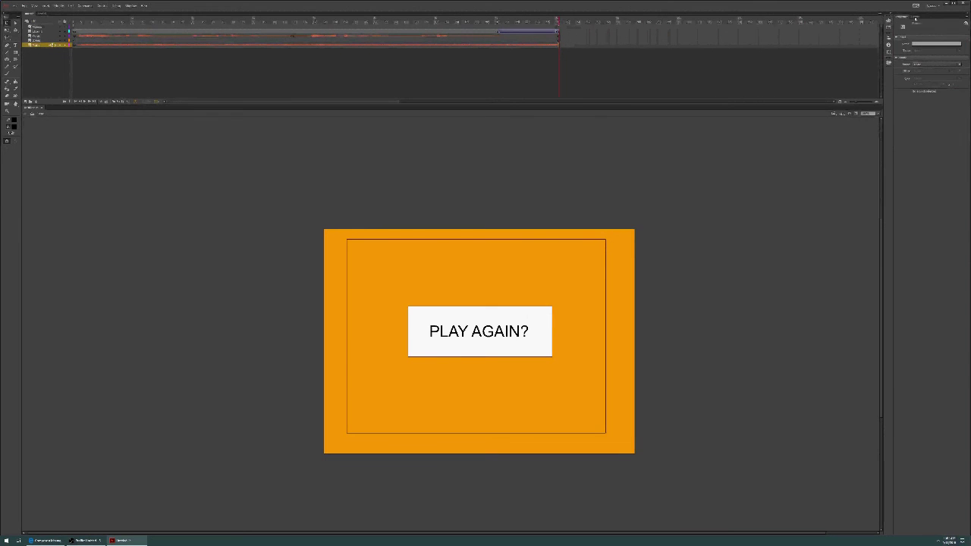
Place the first library sound on the lowest layer's last keyframe and change its Sync mode.
{"action": "left_click", "coordinate": [917, 17]}
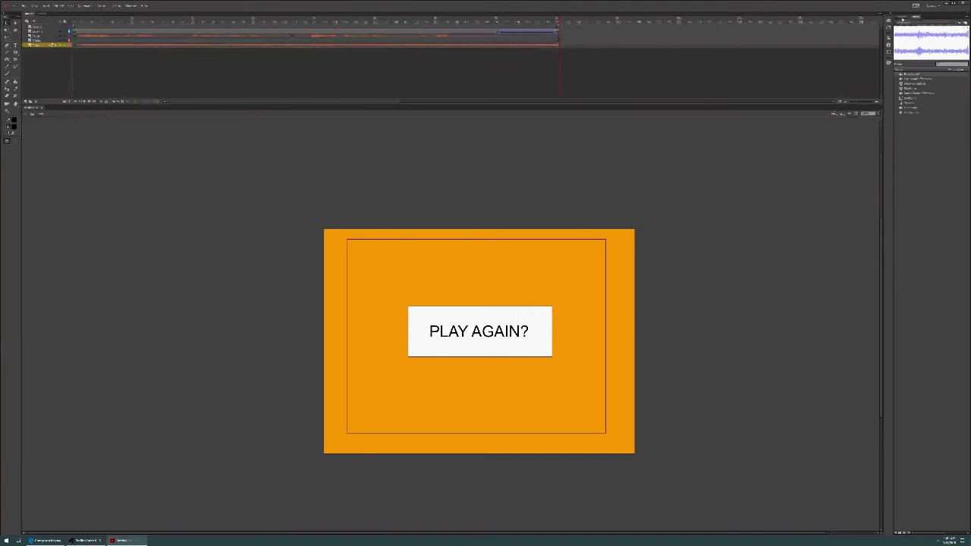
{"action": "left_click", "coordinate": [902, 19]}
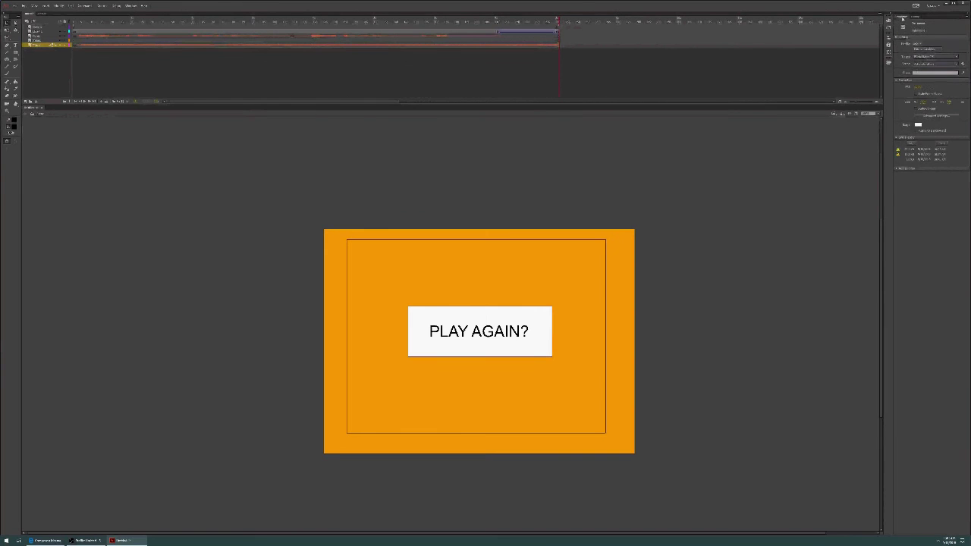
{"action": "left_click", "coordinate": [561, 47]}
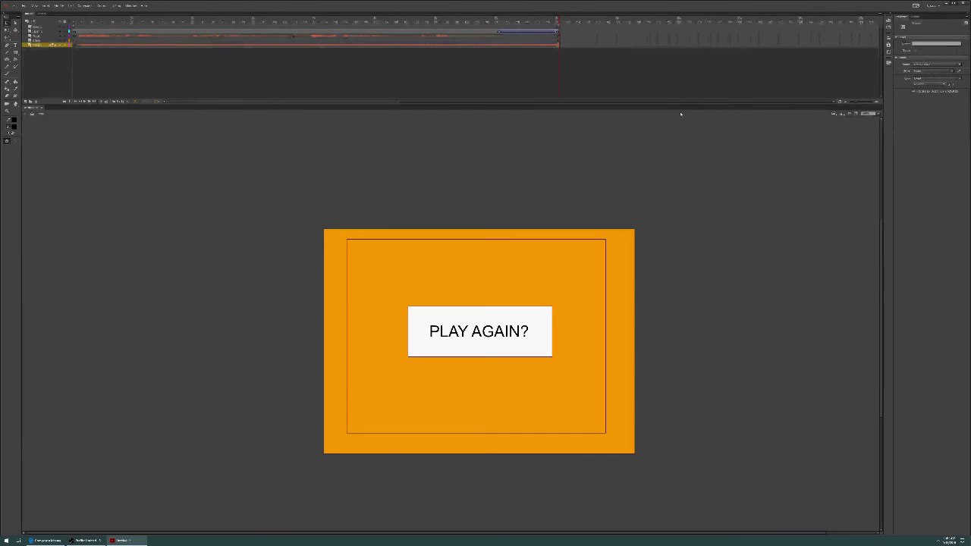
{"action": "left_click", "coordinate": [945, 79]}
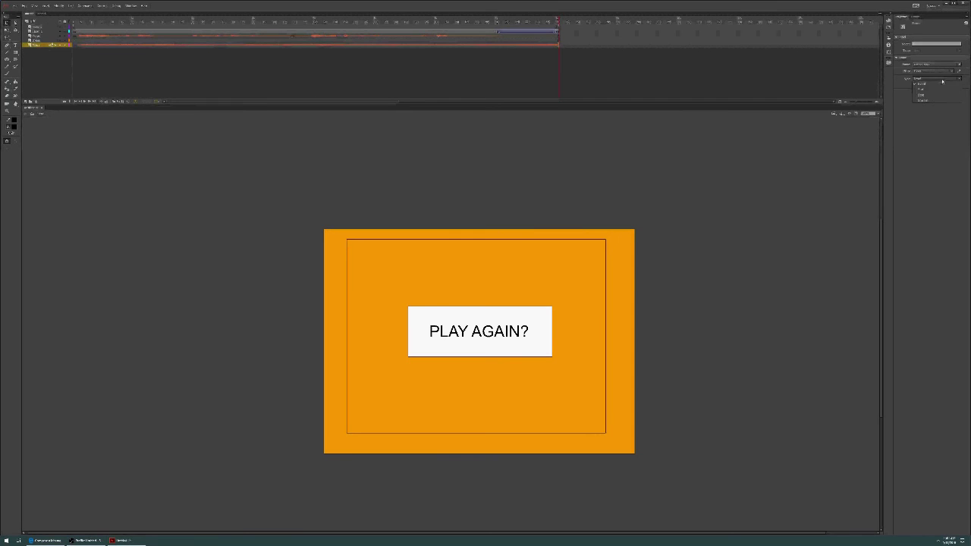
{"action": "left_click", "coordinate": [939, 89]}
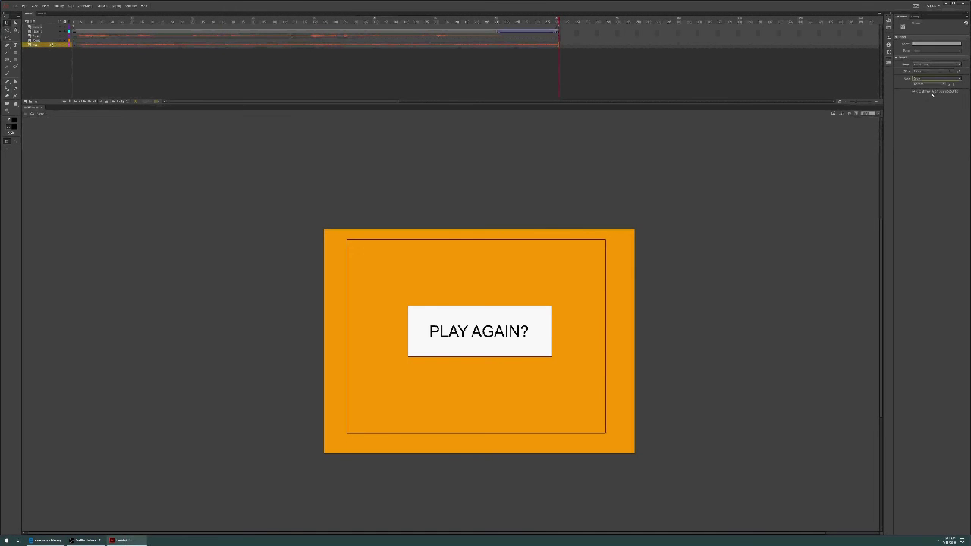
{"action": "left_click", "coordinate": [775, 145]}
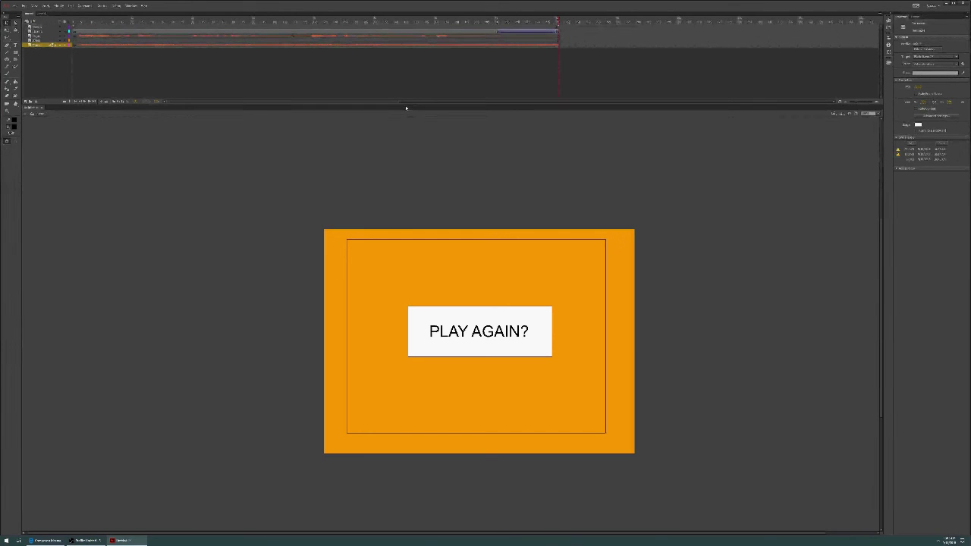
Test the movie from its PLAY screen through to PLAY AGAIN? to check the background sound, and close the preview.
{"action": "key", "text": "ctrl+Return"}
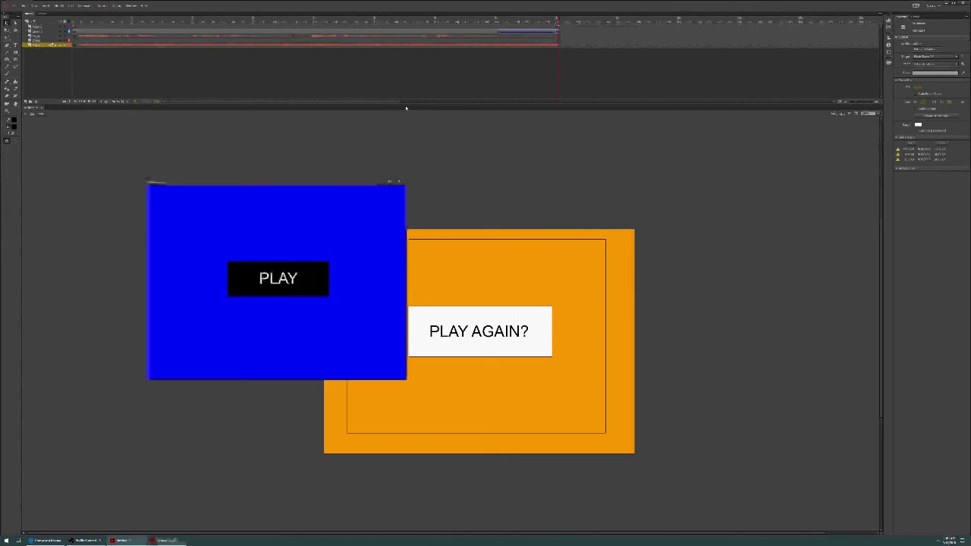
{"action": "left_click", "coordinate": [273, 270]}
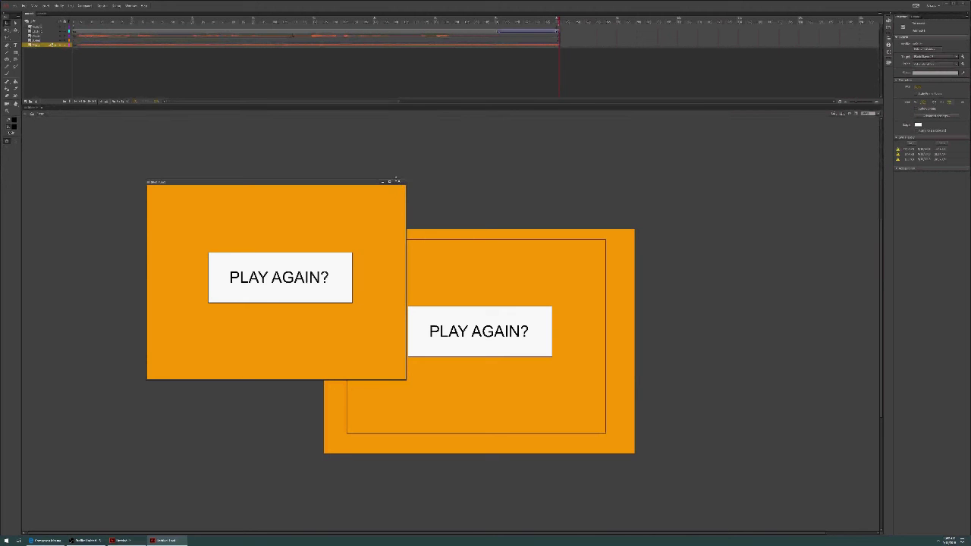
{"action": "left_click", "coordinate": [398, 182]}
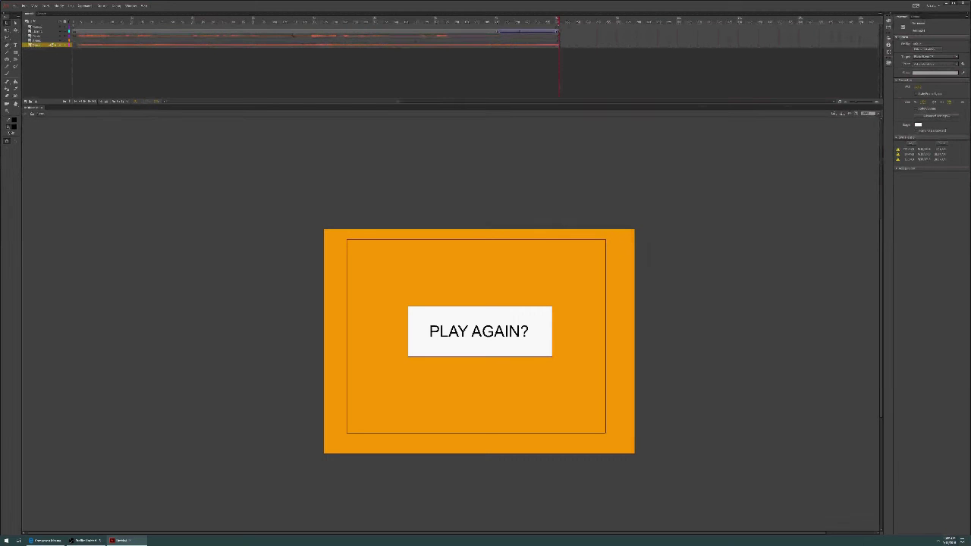
Insert a keyframe on the second-lowest layer where the figure's falling tween starts, and place the fifth library item's sound there.
{"action": "left_click", "coordinate": [499, 41]}
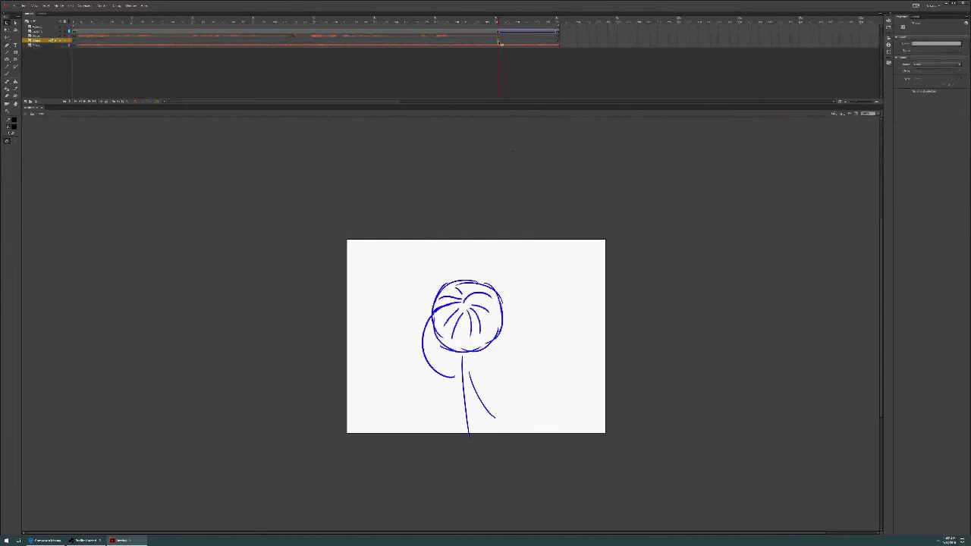
{"action": "right_click", "coordinate": [499, 41]}
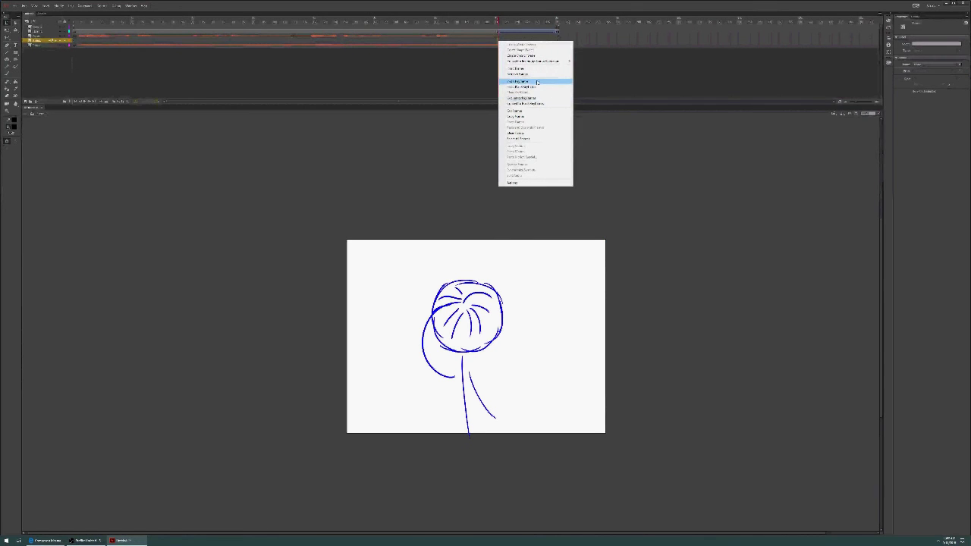
{"action": "left_click", "coordinate": [554, 99]}
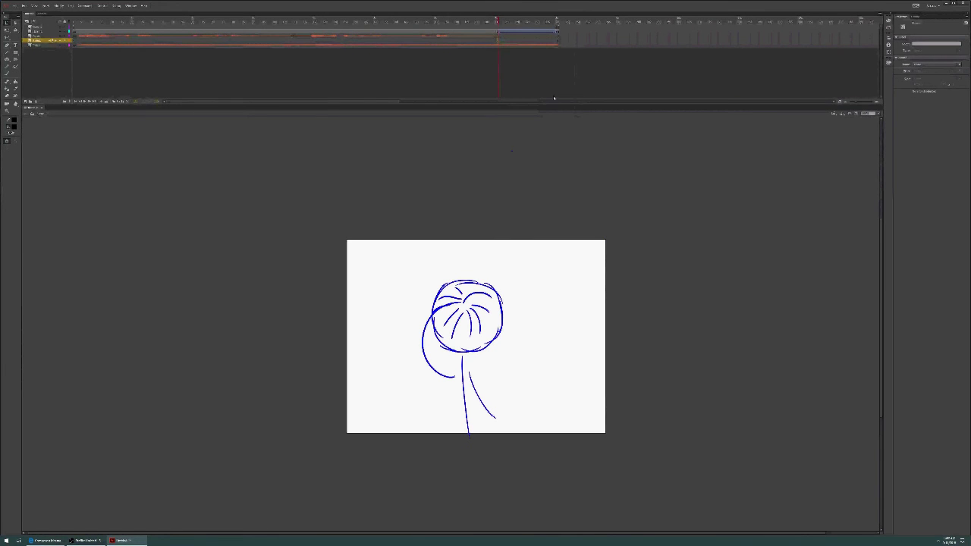
{"action": "left_click", "coordinate": [918, 17]}
{"action": "left_click", "coordinate": [919, 92]}
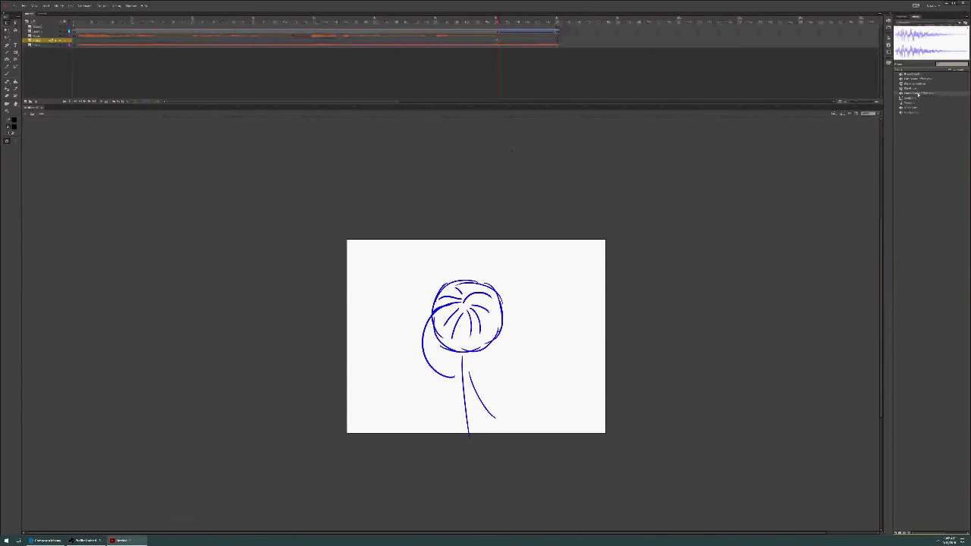
{"action": "left_click", "coordinate": [725, 218]}
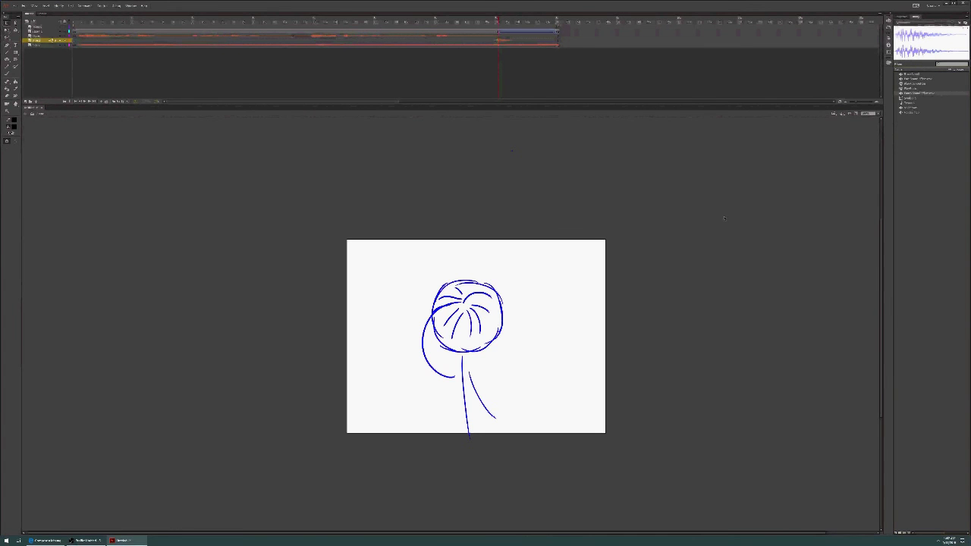
Try the second library sound on the second-lowest layer at a new keyframe near the end of the falling tween.
{"action": "left_click", "coordinate": [550, 38]}
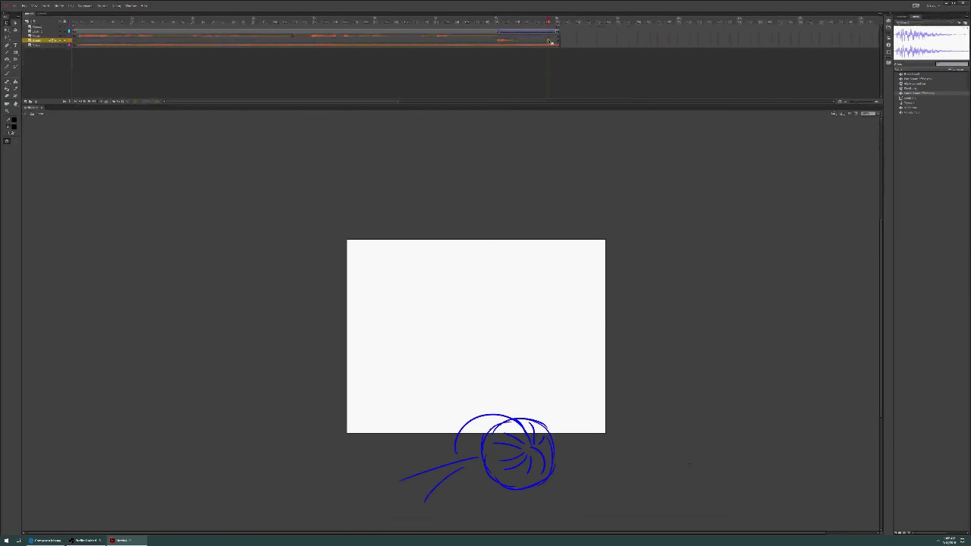
{"action": "right_click", "coordinate": [549, 39]}
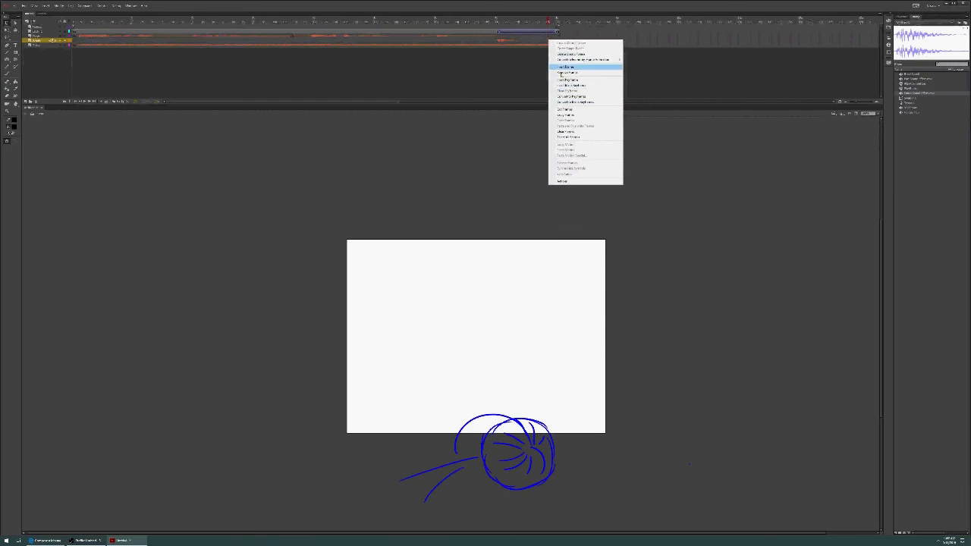
{"action": "left_click", "coordinate": [539, 38]}
{"action": "left_click", "coordinate": [537, 41]}
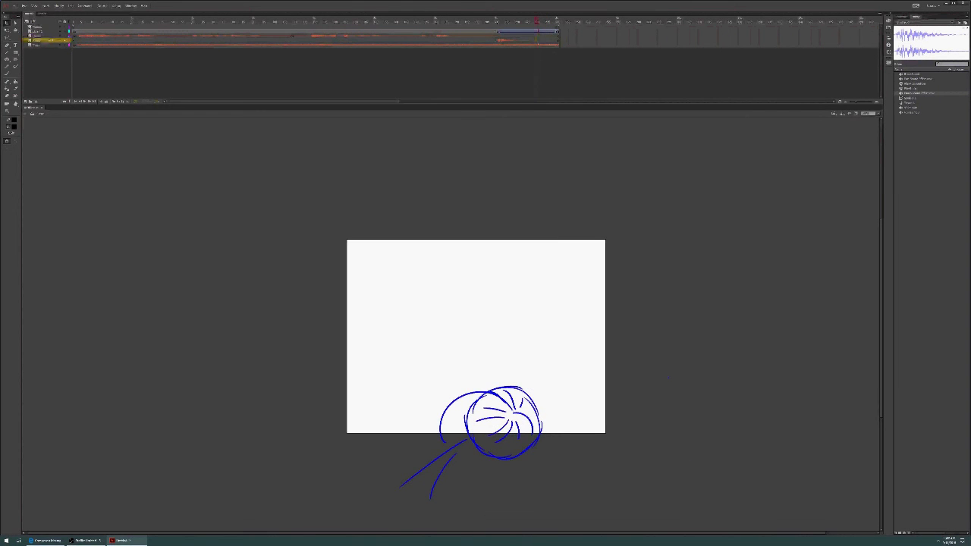
{"action": "right_click", "coordinate": [537, 40]}
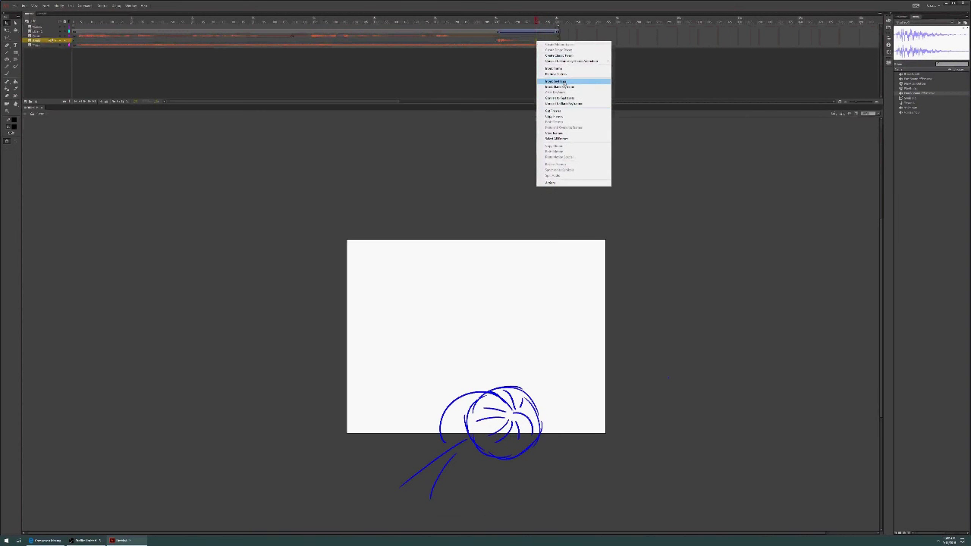
{"action": "left_click", "coordinate": [564, 82]}
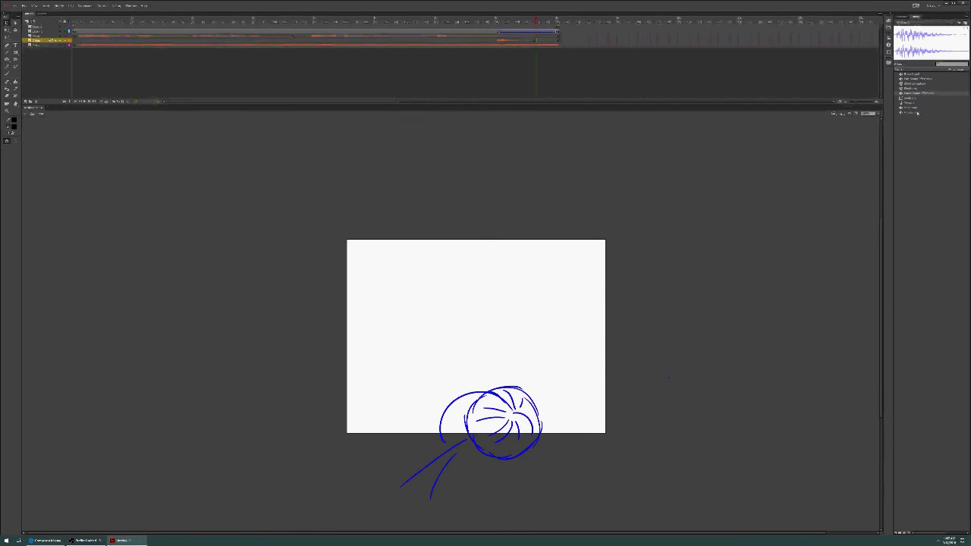
{"action": "left_click", "coordinate": [917, 79]}
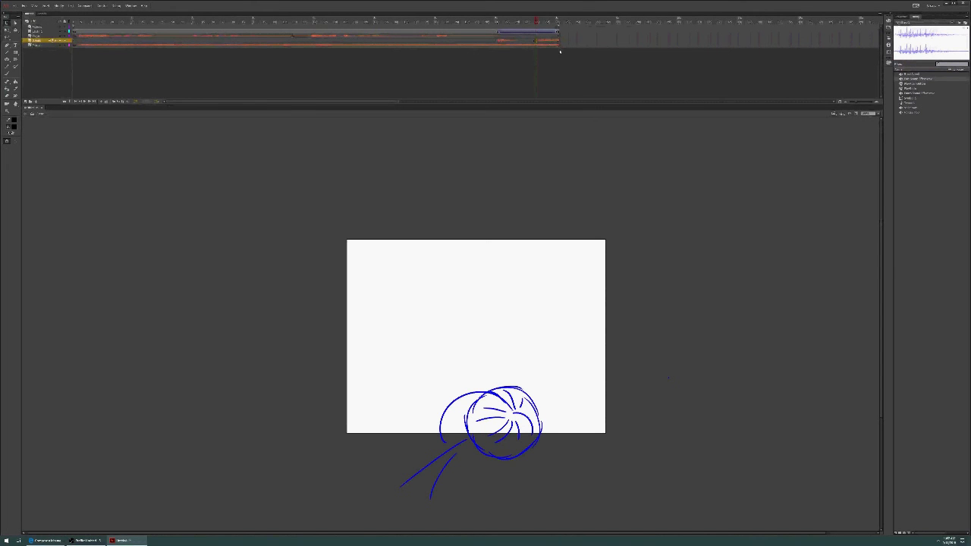
Undo the late sound placement and start the second fall sound from a new keyframe earlier in the falling tween, on the second-lowest layer.
{"action": "key", "text": "Down"}
{"action": "key", "text": "Down"}
{"action": "key", "text": "Down"}
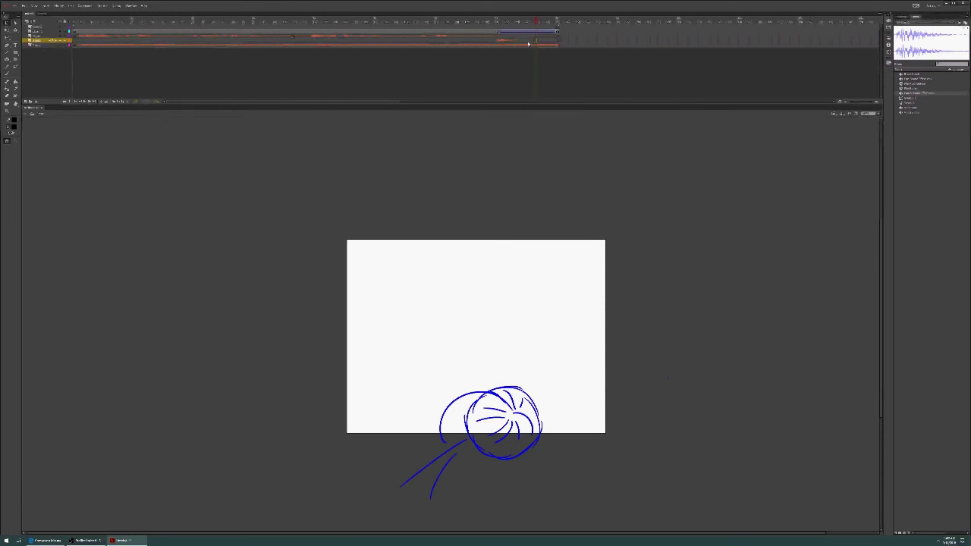
{"action": "right_click", "coordinate": [518, 42]}
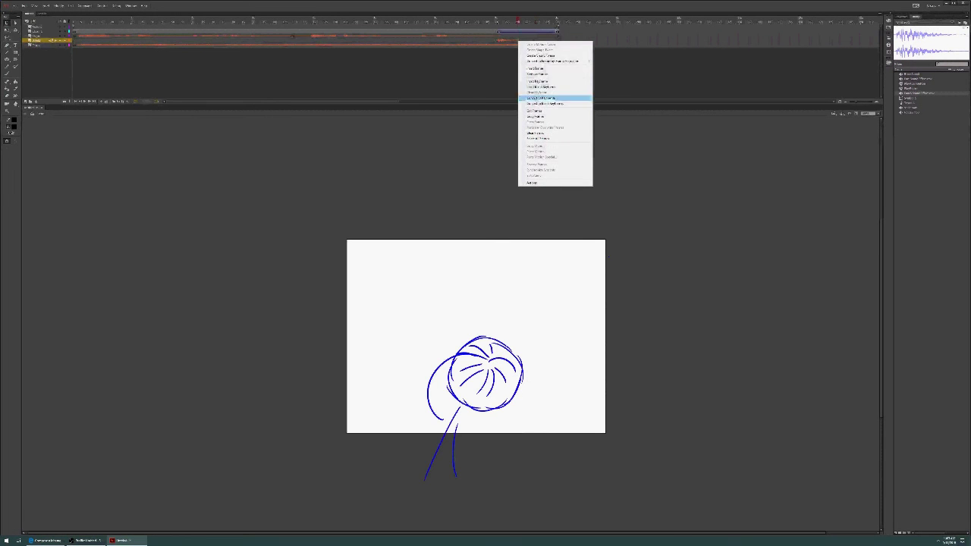
{"action": "left_click", "coordinate": [541, 88]}
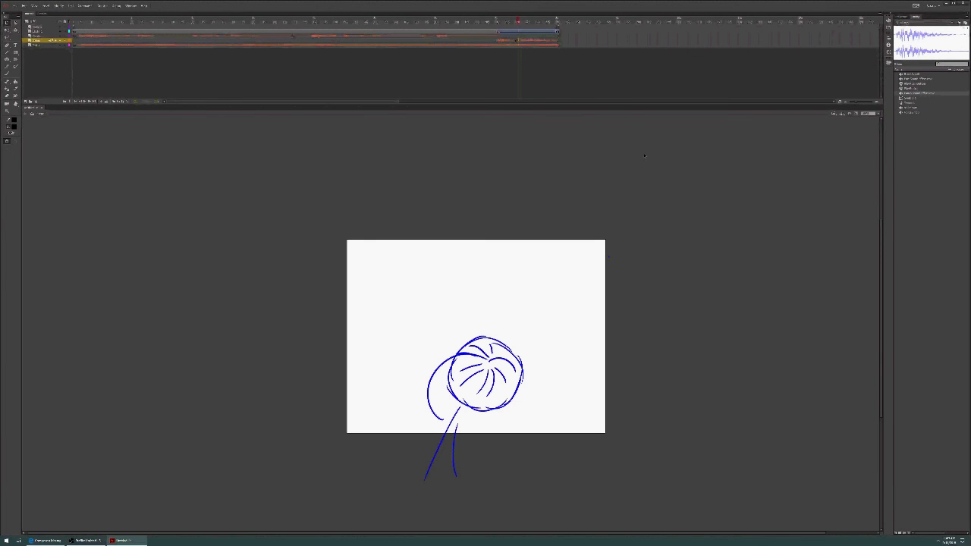
Test the movie and start playback from its PLAY screen to check the timing of the fall sounds.
{"action": "key", "text": "ctrl+Return"}
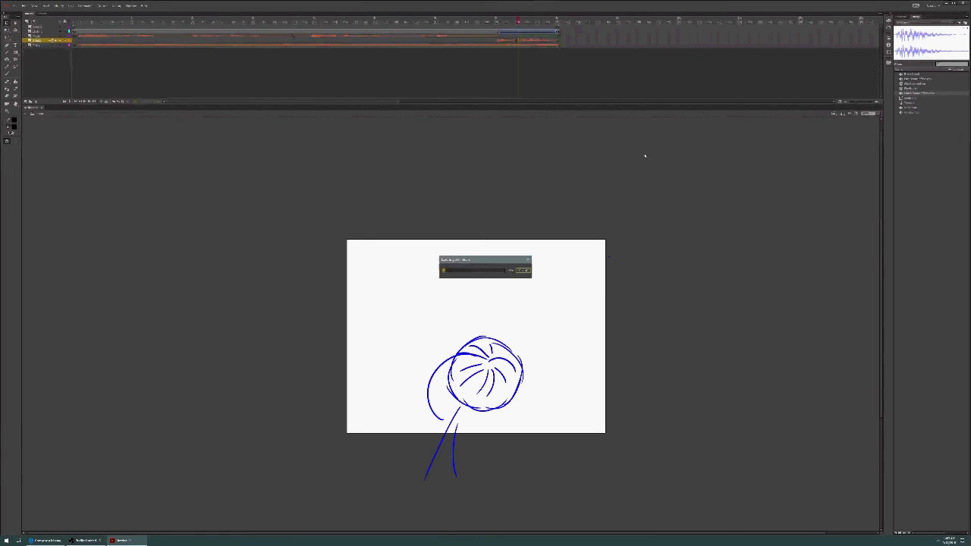
{"action": "left_click", "coordinate": [298, 266]}
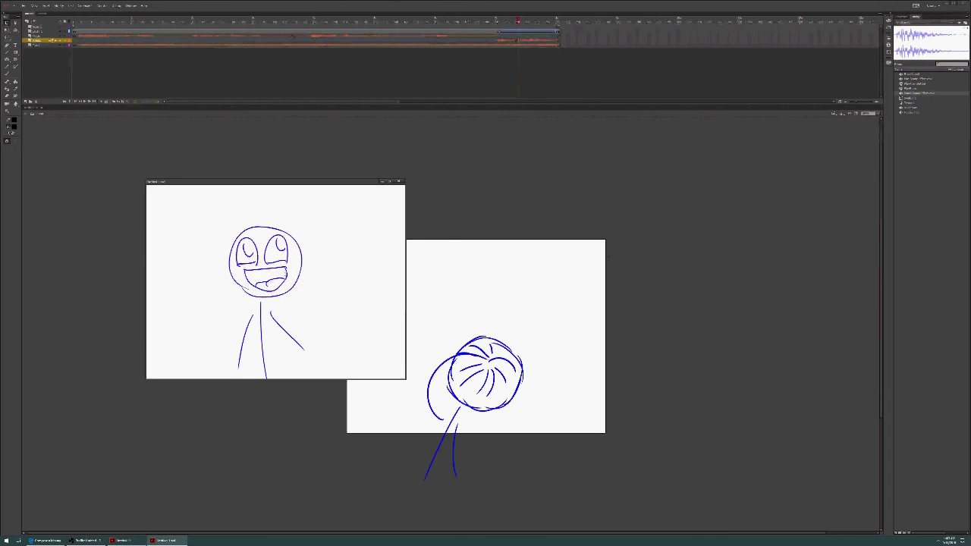